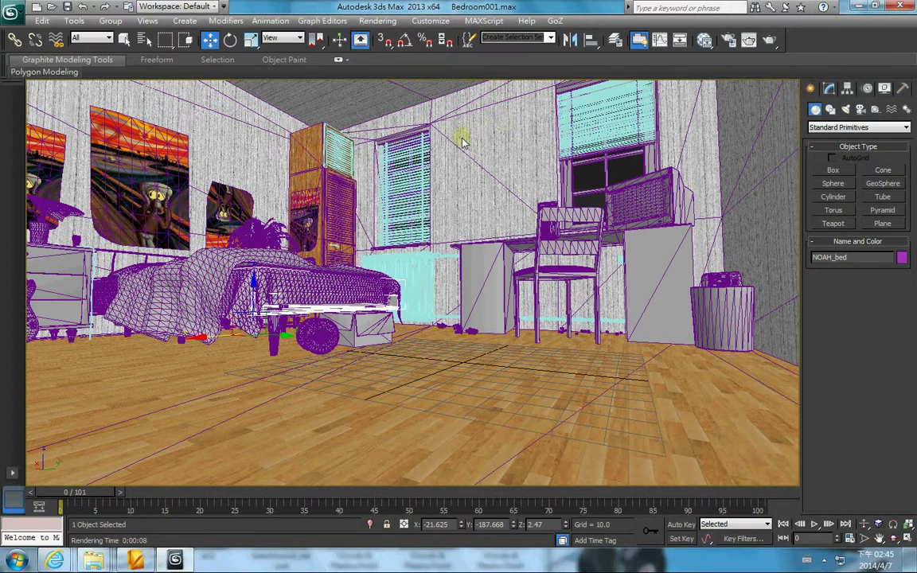
Create a standard Target Direct light outside the windows at about X -323, Y -273, aimed at the middle of the bedroom floor.
{"action": "middle_click_drag", "start_coordinate": [441, 147], "coordinate": [253, 204], "text": "alt"}
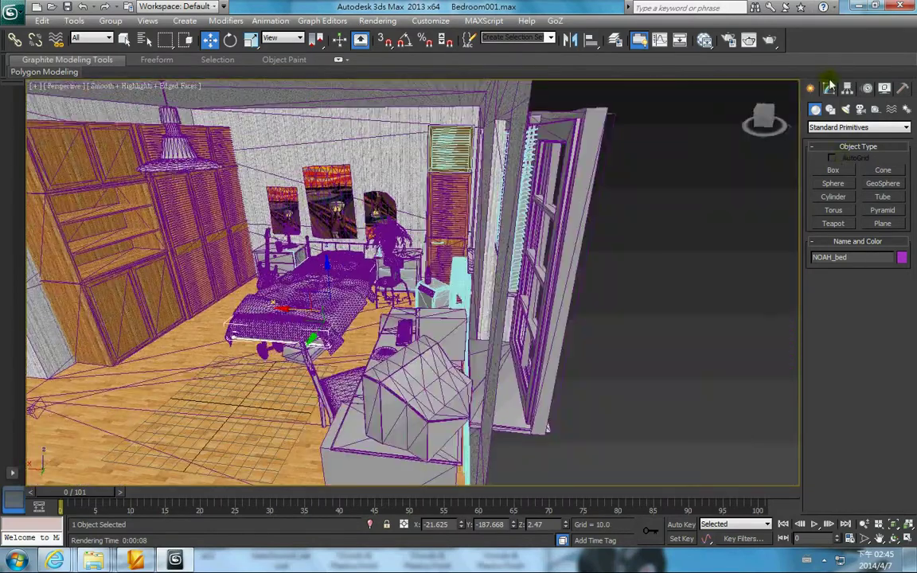
{"action": "left_click", "coordinate": [845, 109]}
{"action": "left_click", "coordinate": [861, 127]}
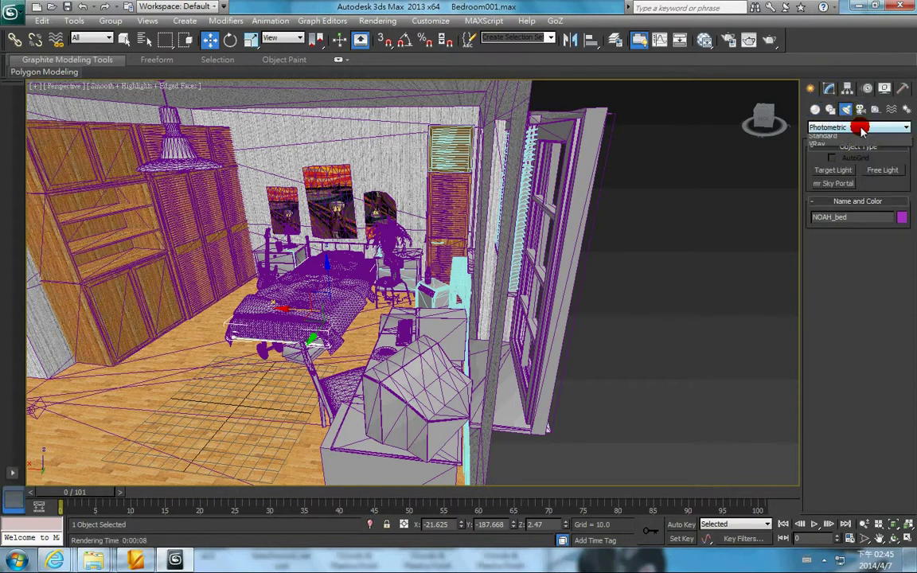
{"action": "left_click", "coordinate": [832, 136]}
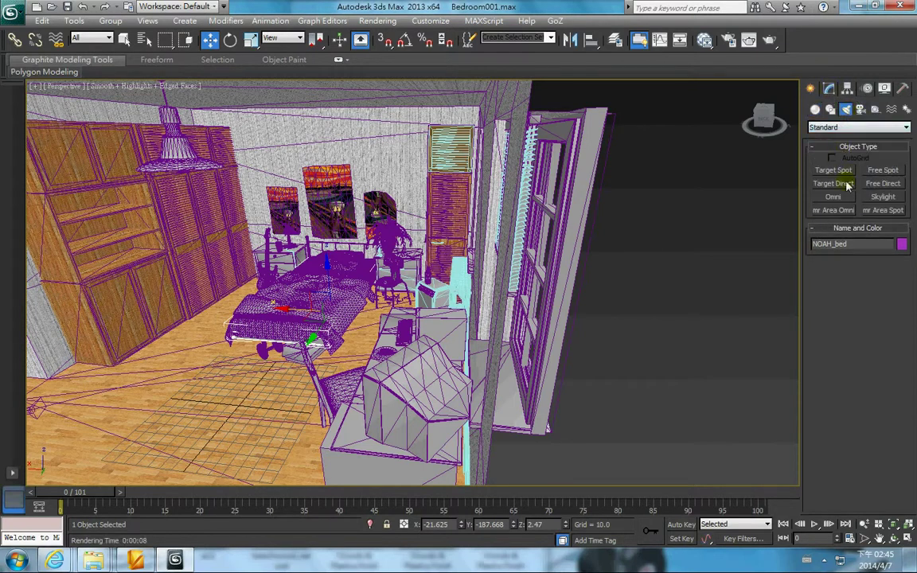
{"action": "left_click", "coordinate": [834, 183]}
{"action": "middle_click_drag", "start_coordinate": [637, 197], "coordinate": [447, 241], "text": "alt"}
{"action": "left_click_drag", "start_coordinate": [380, 263], "coordinate": [35, 334]}
{"action": "scroll", "coordinate": [318, 246], "scroll_direction": "down", "scroll_amount": 5}
{"action": "key", "text": "w"}
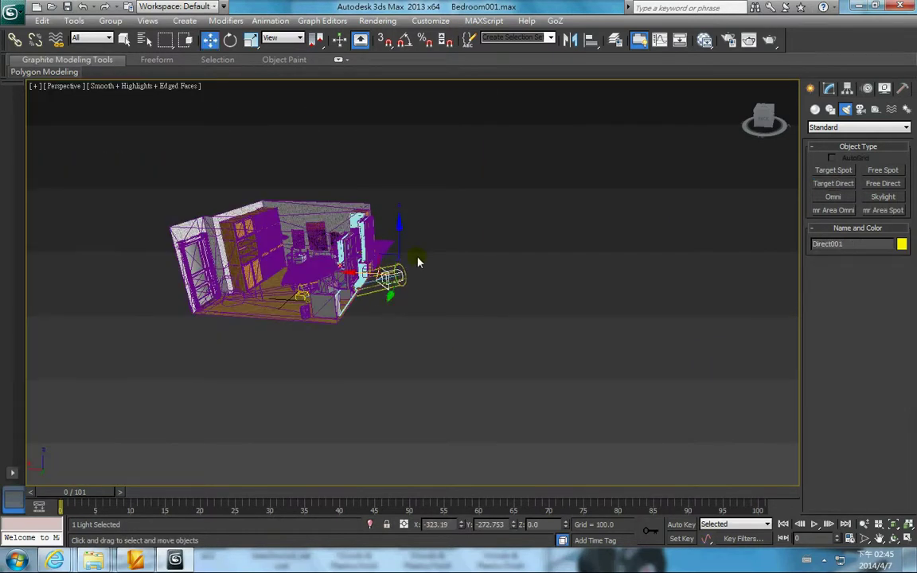
Raise the directional light to about Z 321 and move it away from the room to about X -602.
{"action": "left_click_drag", "start_coordinate": [399, 227], "coordinate": [411, 146]}
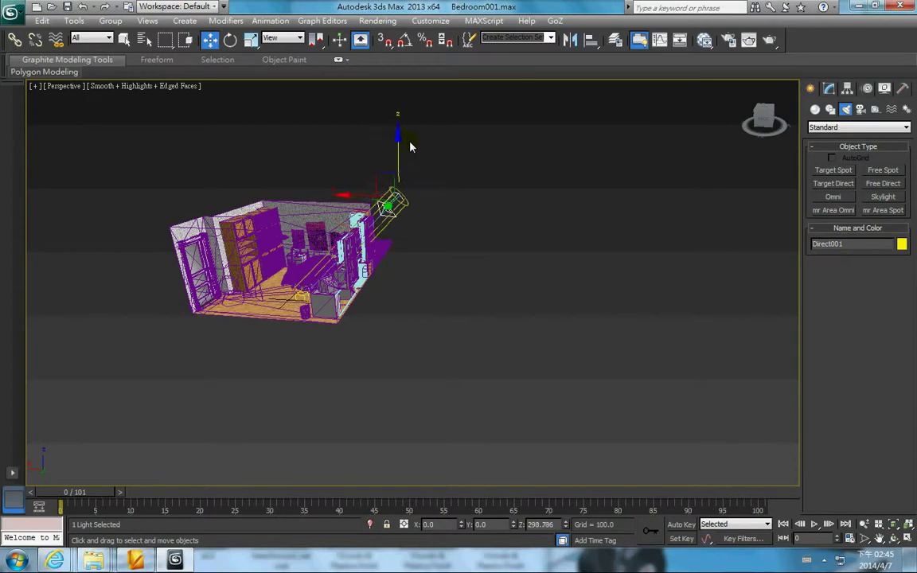
{"action": "middle_click_drag", "start_coordinate": [442, 179], "coordinate": [429, 193], "text": "alt"}
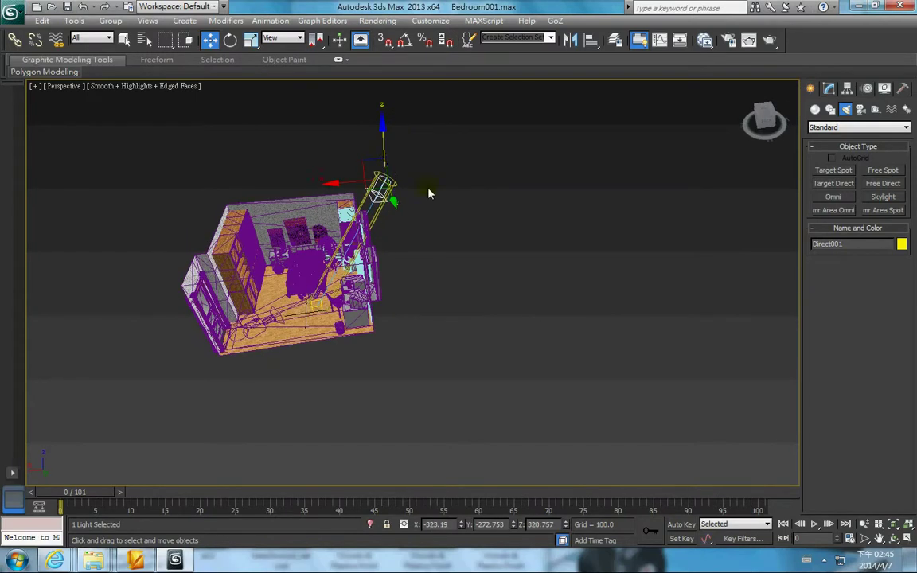
{"action": "left_click", "coordinate": [340, 182]}
{"action": "left_click_drag", "start_coordinate": [432, 199], "coordinate": [341, 265]}
Try to select the directional light's target on the bedroom floor.
{"action": "middle_click_drag", "start_coordinate": [328, 226], "coordinate": [494, 192], "text": "alt"}
{"action": "scroll", "coordinate": [522, 239], "scroll_direction": "up", "scroll_amount": 5}
{"action": "middle_click_drag", "start_coordinate": [543, 237], "coordinate": [460, 215], "text": "alt"}
{"action": "scroll", "coordinate": [470, 216], "scroll_direction": "down", "scroll_amount": 10}
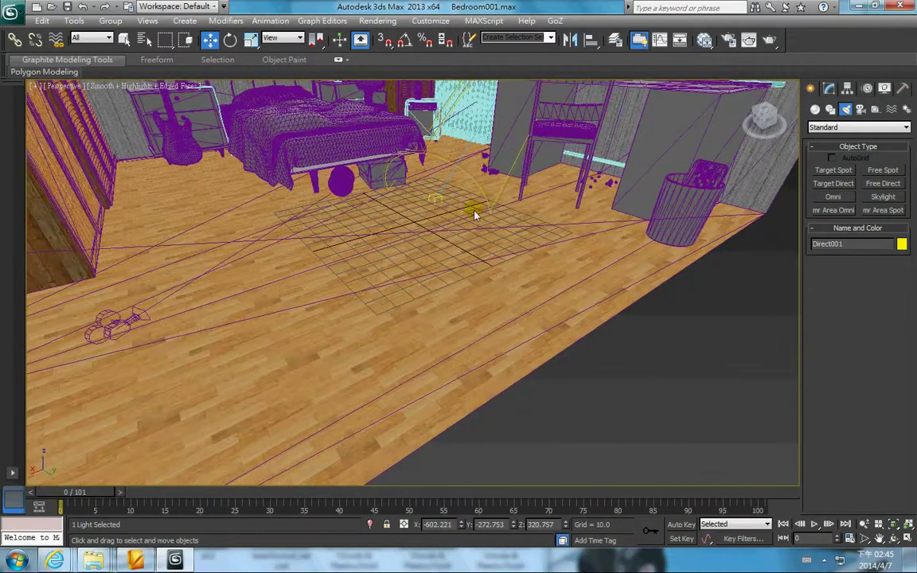
{"action": "left_click", "coordinate": [428, 209]}
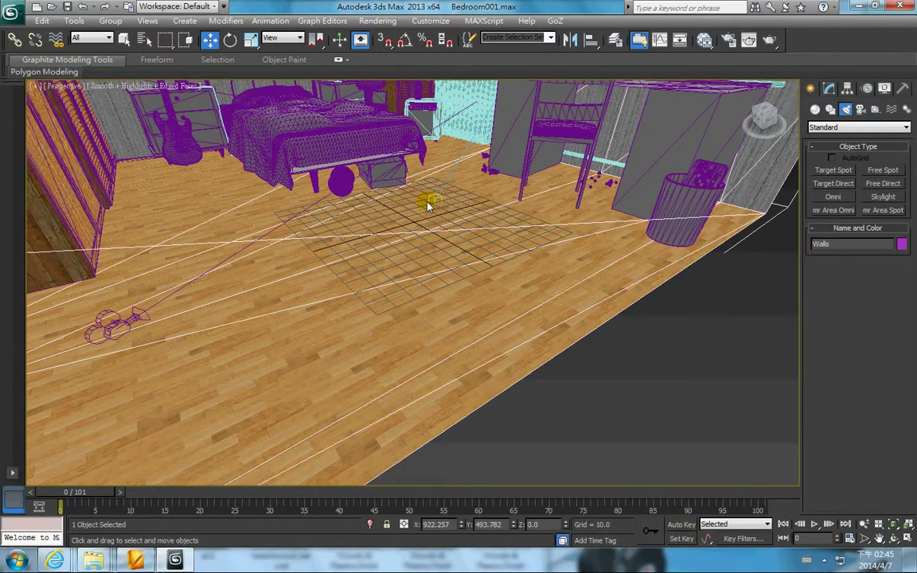
{"action": "middle_click_drag", "start_coordinate": [440, 201], "coordinate": [430, 235], "text": "alt"}
{"action": "left_click", "coordinate": [553, 341]}
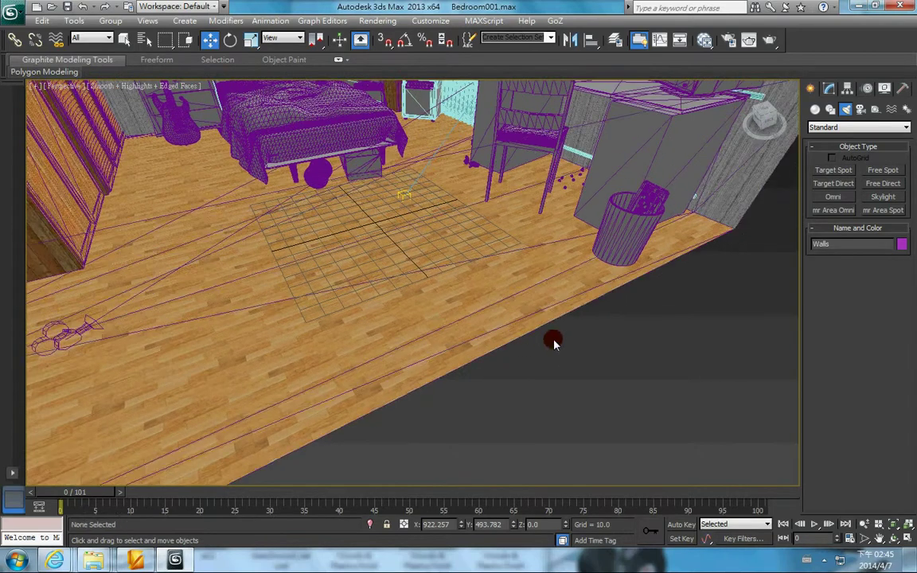
{"action": "left_click", "coordinate": [420, 199]}
{"action": "middle_click_drag", "start_coordinate": [518, 262], "coordinate": [424, 262], "text": "alt"}
{"action": "scroll", "coordinate": [501, 308], "scroll_direction": "up", "scroll_amount": 5}
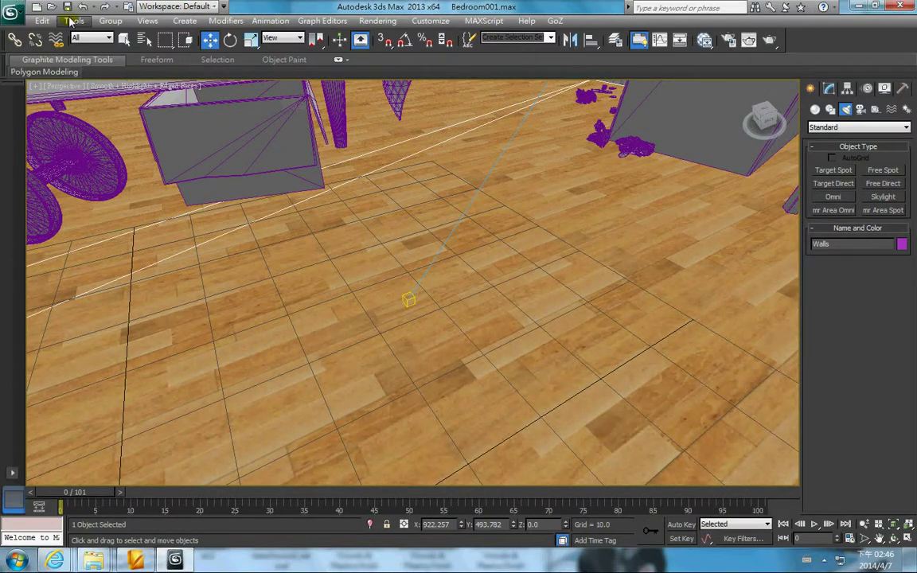
Limit selection to lights and move the directional light's target along X to about 283, past the wardrobe side of the room.
{"action": "left_click", "coordinate": [92, 38]}
{"action": "left_click", "coordinate": [81, 76]}
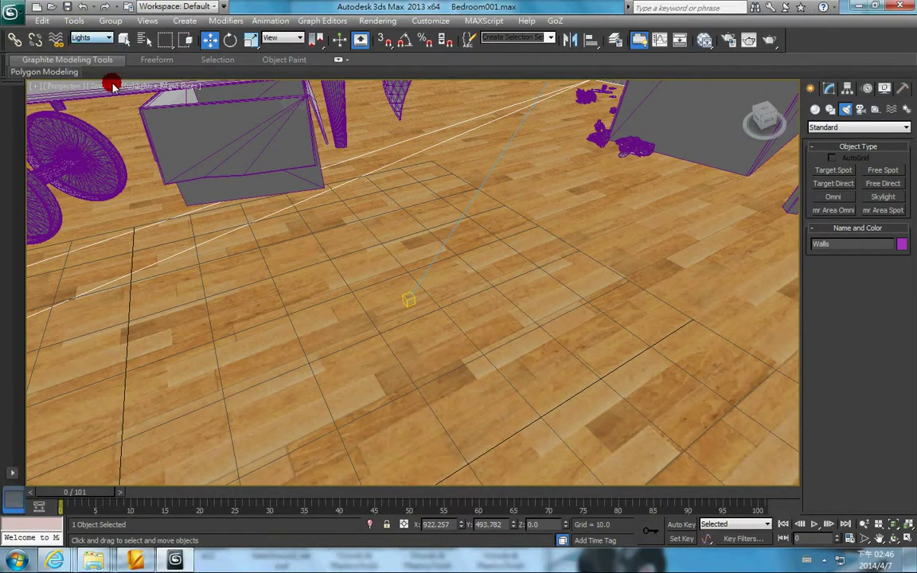
{"action": "left_click_drag", "start_coordinate": [395, 273], "coordinate": [391, 268]}
{"action": "scroll", "coordinate": [382, 260], "scroll_direction": "down", "scroll_amount": 7}
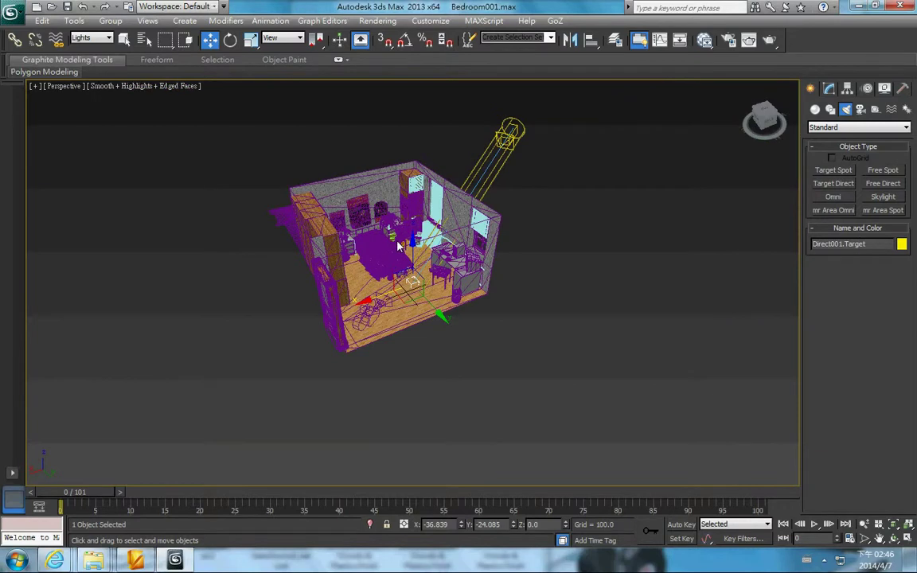
{"action": "middle_click_drag", "start_coordinate": [391, 257], "coordinate": [367, 285], "text": "alt"}
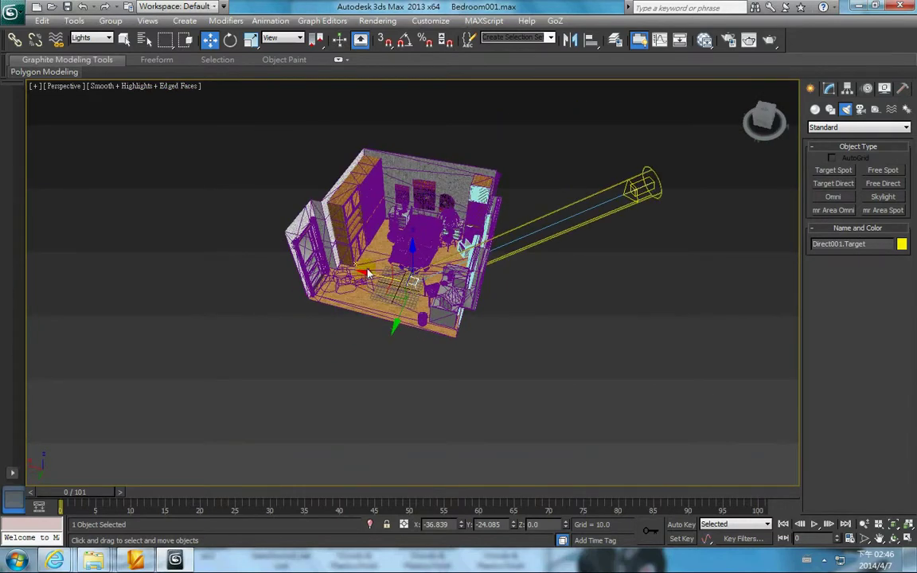
{"action": "left_click_drag", "start_coordinate": [369, 275], "coordinate": [481, 251]}
{"action": "middle_click_drag", "start_coordinate": [480, 252], "coordinate": [262, 266], "text": "alt"}
{"action": "left_click_drag", "start_coordinate": [278, 274], "coordinate": [264, 272]}
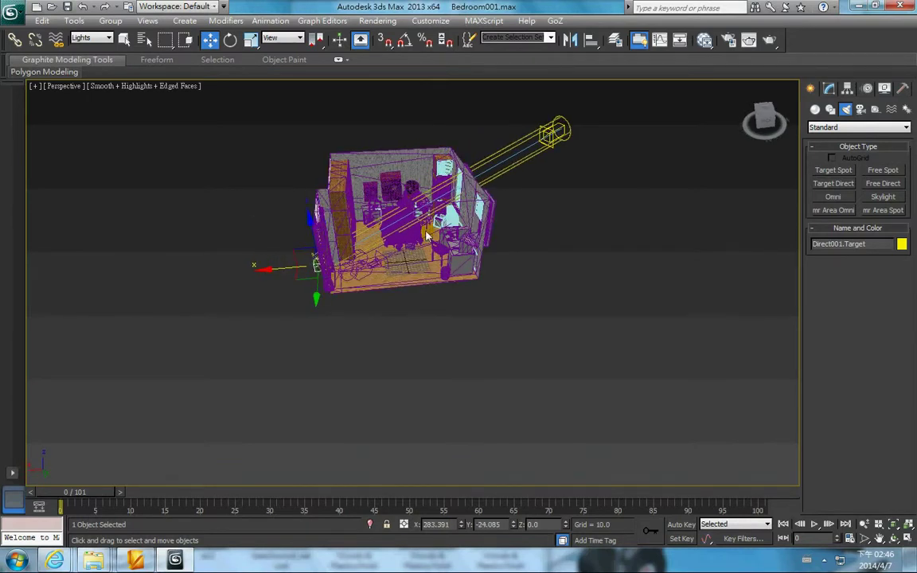
Turn on shadows for the directional light.
{"action": "middle_click_drag", "start_coordinate": [426, 233], "coordinate": [434, 193], "text": "alt"}
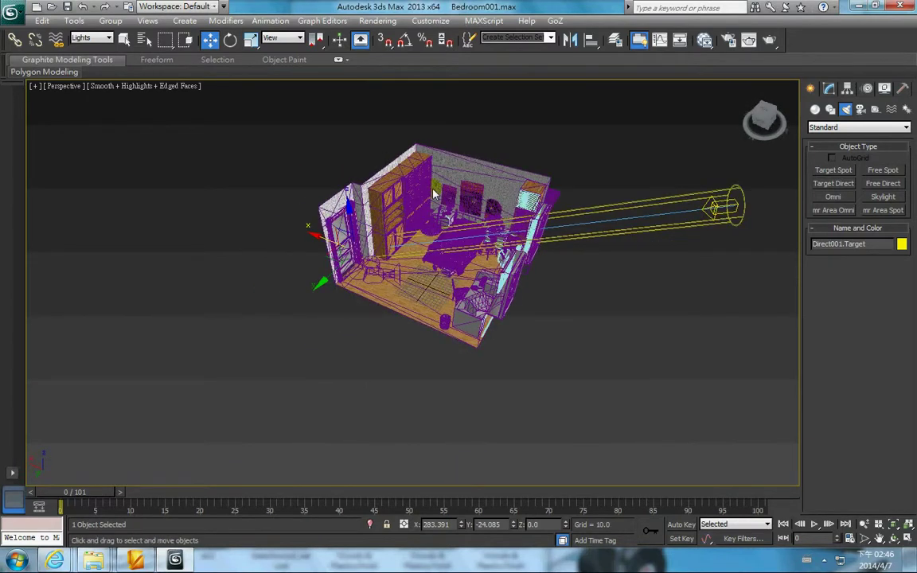
{"action": "middle_click_drag", "start_coordinate": [621, 292], "coordinate": [454, 262], "text": "alt"}
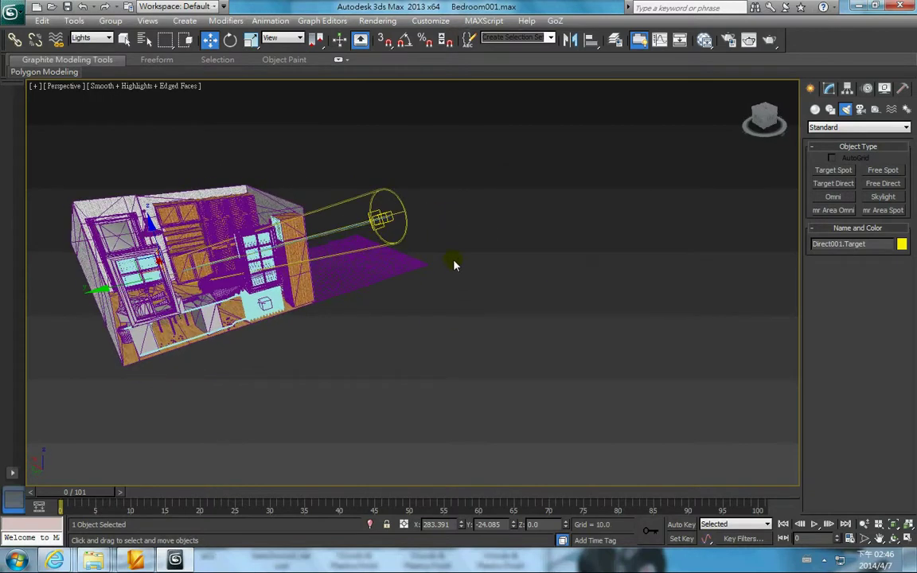
{"action": "left_click", "coordinate": [392, 223]}
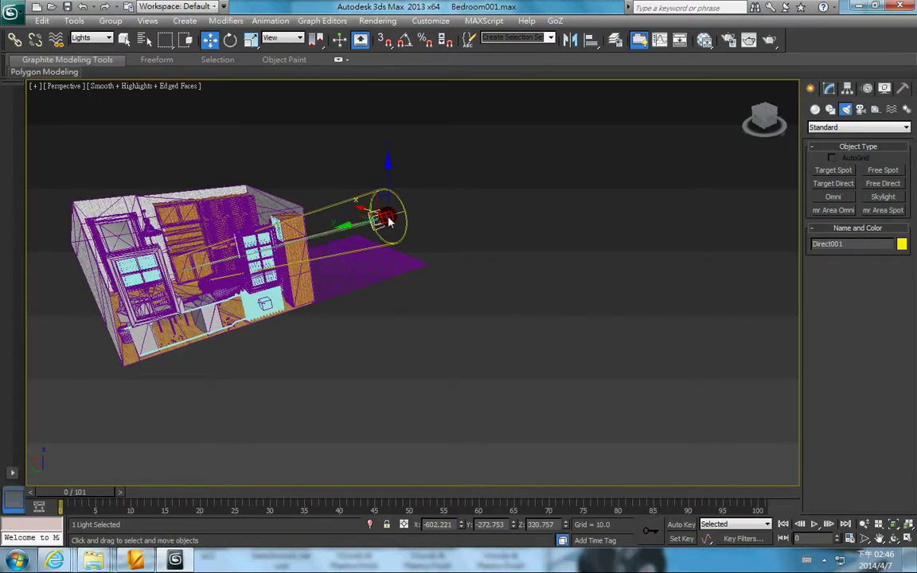
{"action": "left_click", "coordinate": [829, 90]}
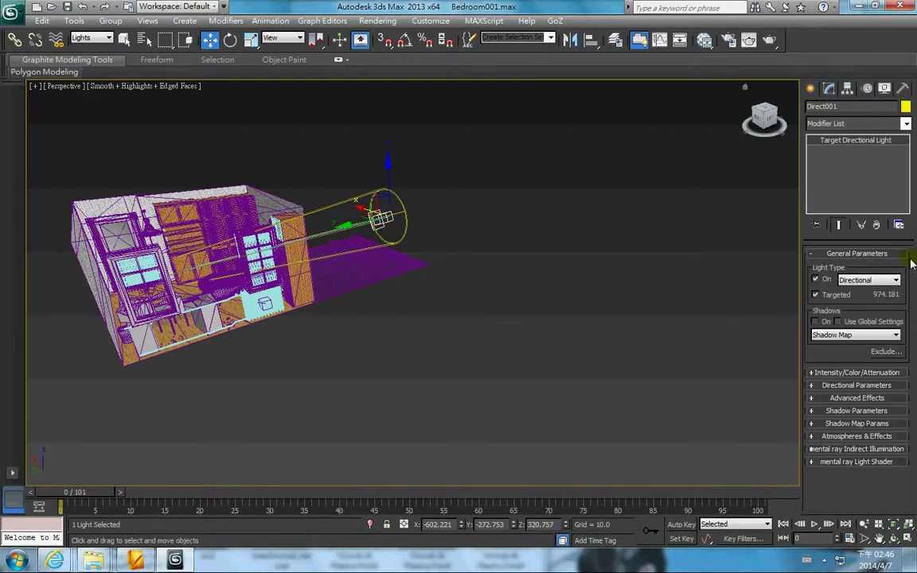
{"action": "left_click", "coordinate": [816, 322]}
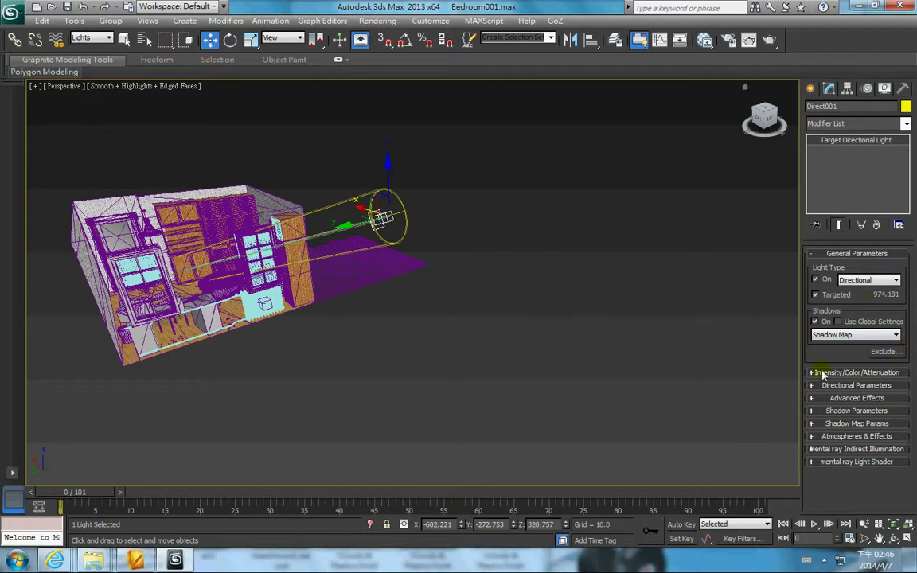
Use and show the light's near and far attenuation, with near end 8, far start 8 and far end 996.
{"action": "middle_click_drag", "start_coordinate": [438, 274], "coordinate": [471, 237], "text": "alt"}
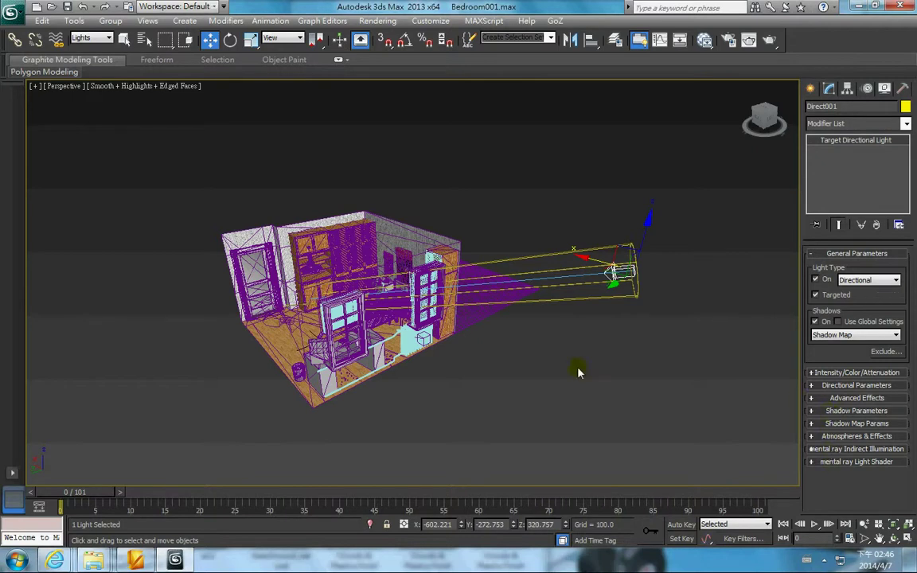
{"action": "left_click", "coordinate": [813, 373]}
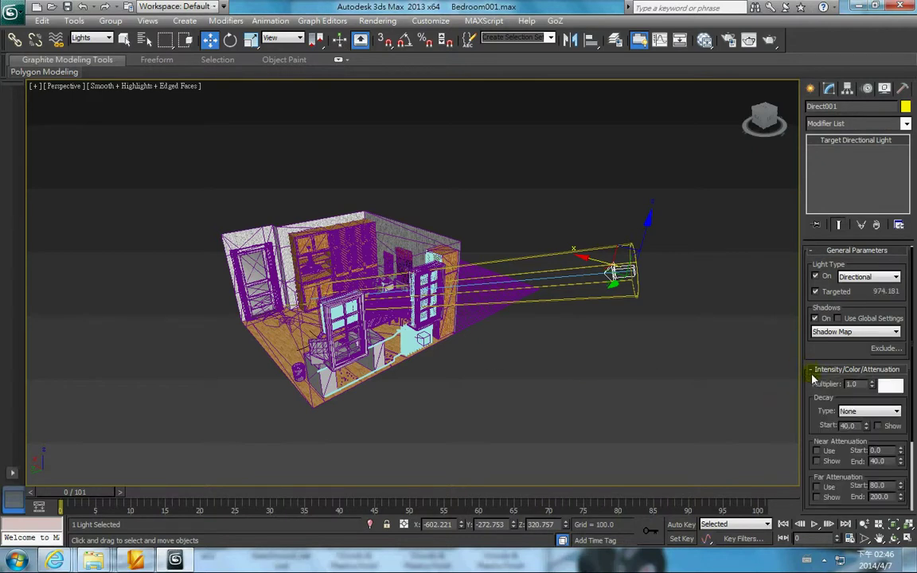
{"action": "left_click", "coordinate": [818, 451]}
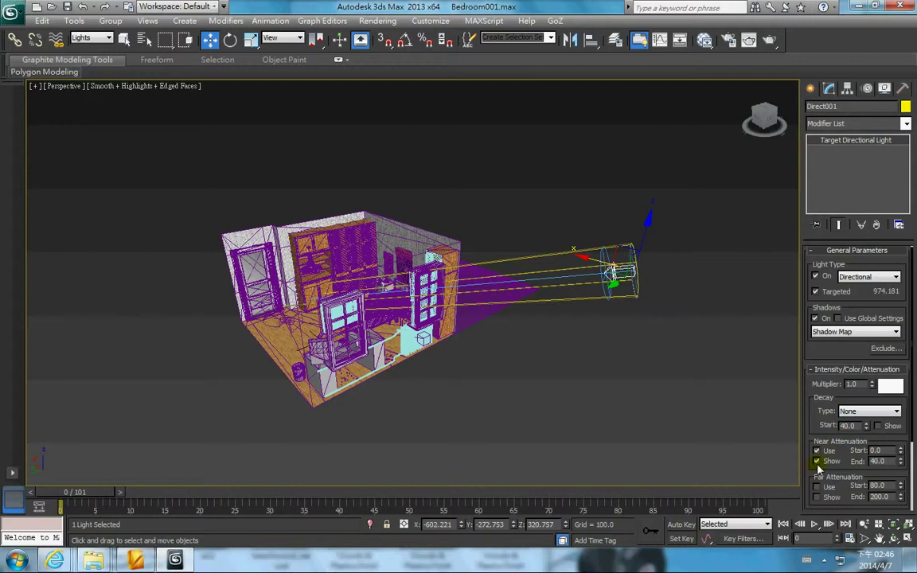
{"action": "middle_click_drag", "start_coordinate": [526, 365], "coordinate": [644, 324], "text": "alt"}
{"action": "left_click_drag", "start_coordinate": [902, 499], "coordinate": [900, 472]}
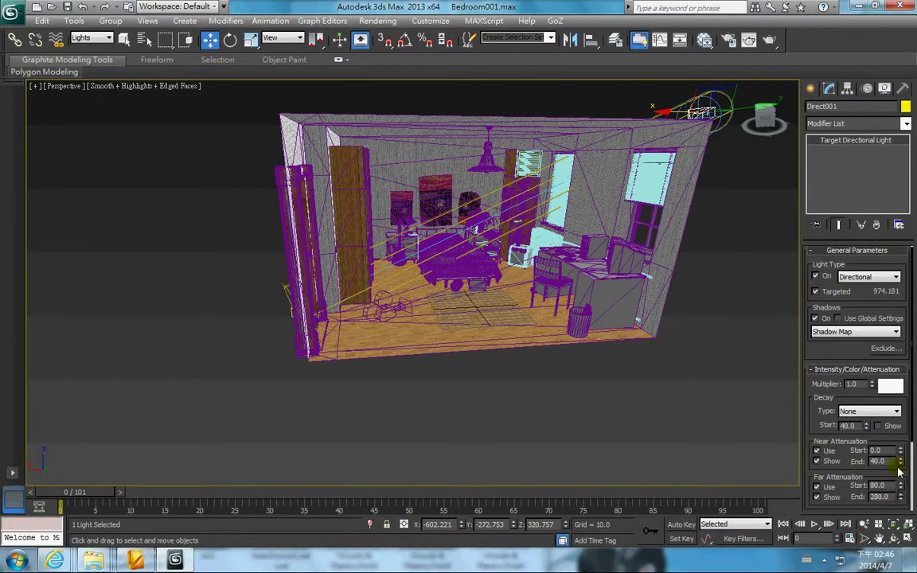
{"action": "left_click_drag", "start_coordinate": [861, 354], "coordinate": [749, 243]}
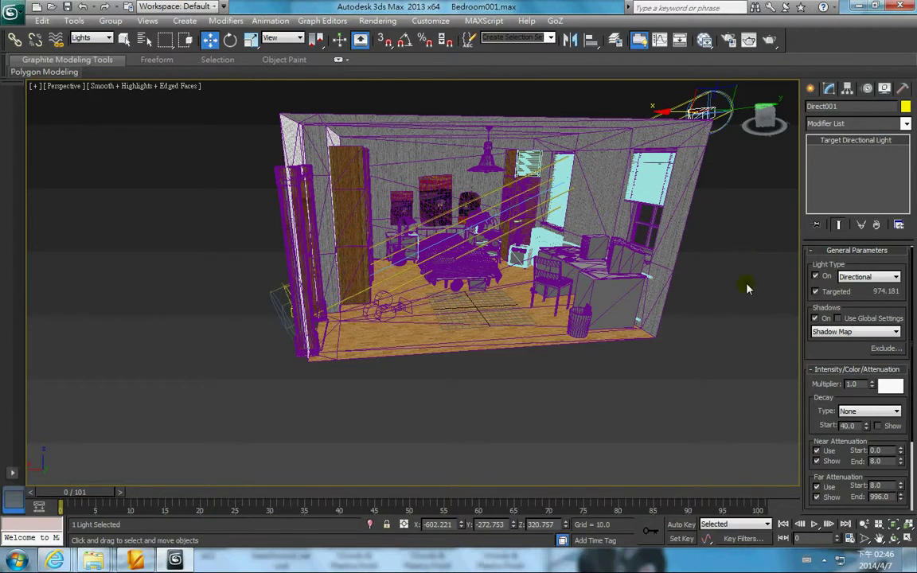
Show the light cone and widen it to a hotspot of 382 and a falloff of 492.
{"action": "scroll", "coordinate": [821, 426], "scroll_direction": "down", "scroll_amount": 3}
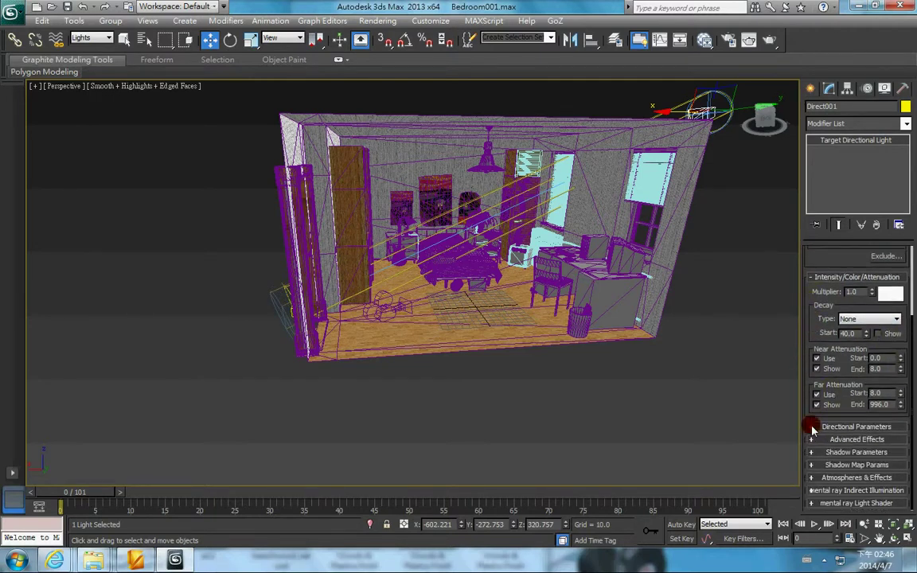
{"action": "left_click", "coordinate": [813, 428]}
{"action": "left_click", "coordinate": [863, 444]}
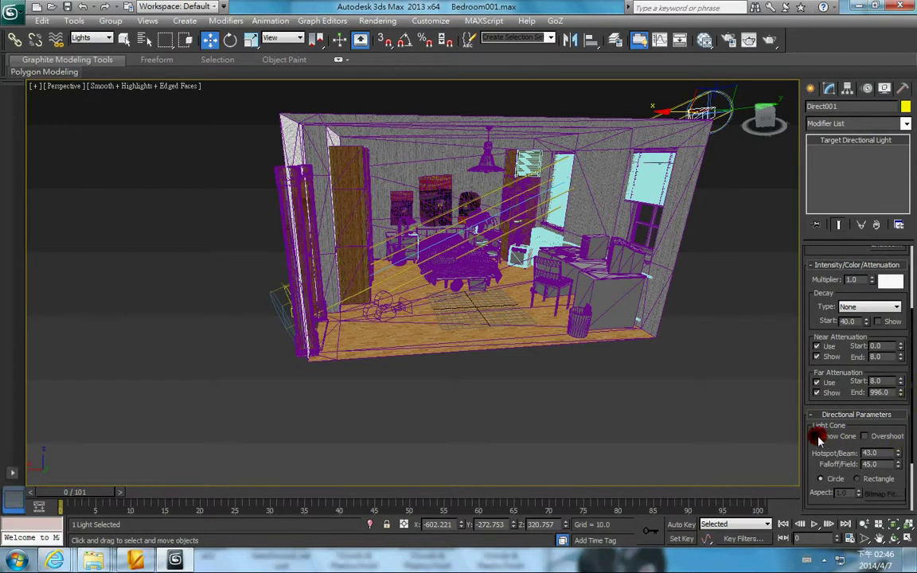
{"action": "left_click_drag", "start_coordinate": [900, 454], "coordinate": [464, 258]}
Render the bedroom through the persp camera, continuing despite the missing map coordinates, and put the render window away.
{"action": "middle_click_drag", "start_coordinate": [494, 259], "coordinate": [265, 416], "text": "alt"}
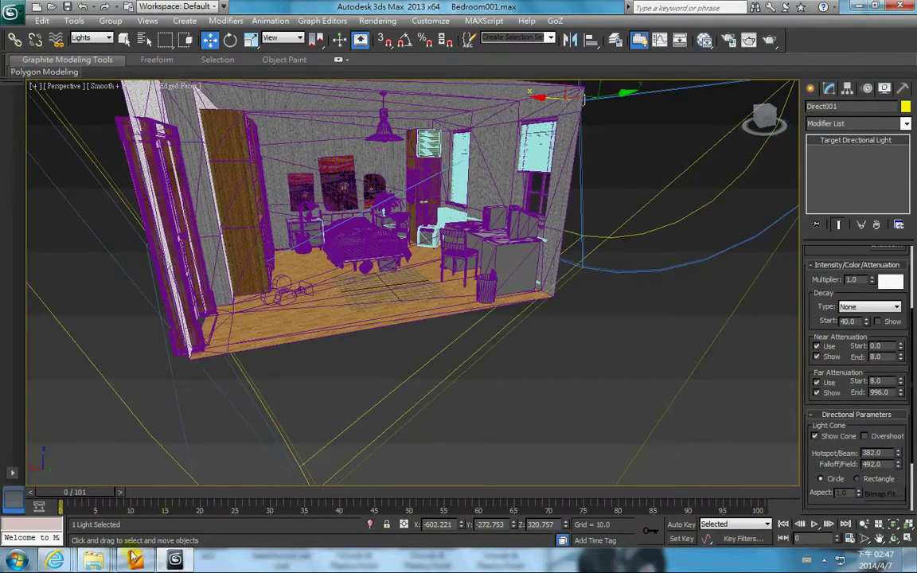
{"action": "middle_click_drag", "start_coordinate": [334, 279], "coordinate": [434, 321], "text": "alt"}
{"action": "scroll", "coordinate": [392, 269], "scroll_direction": "up", "scroll_amount": 3}
{"action": "scroll", "coordinate": [425, 329], "scroll_direction": "down", "scroll_amount": 3}
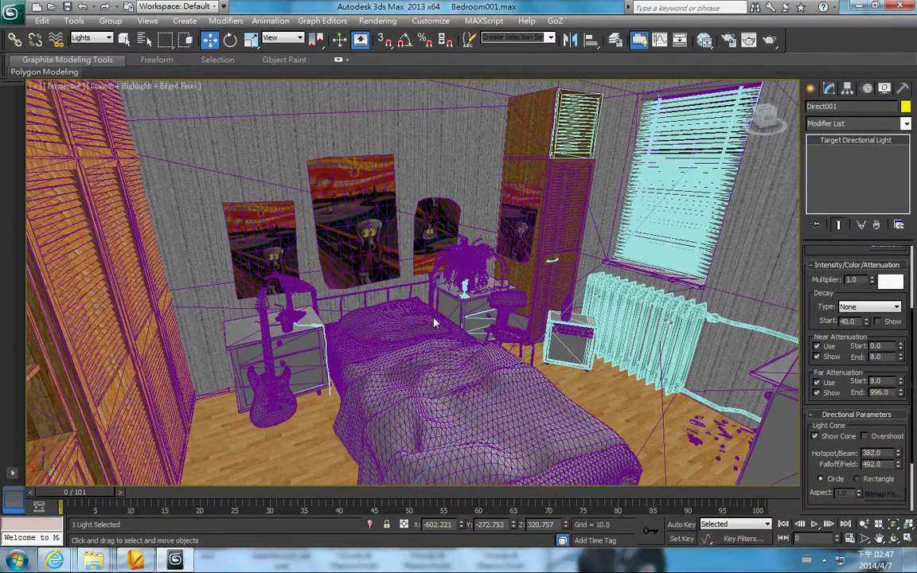
{"action": "key", "text": "c"}
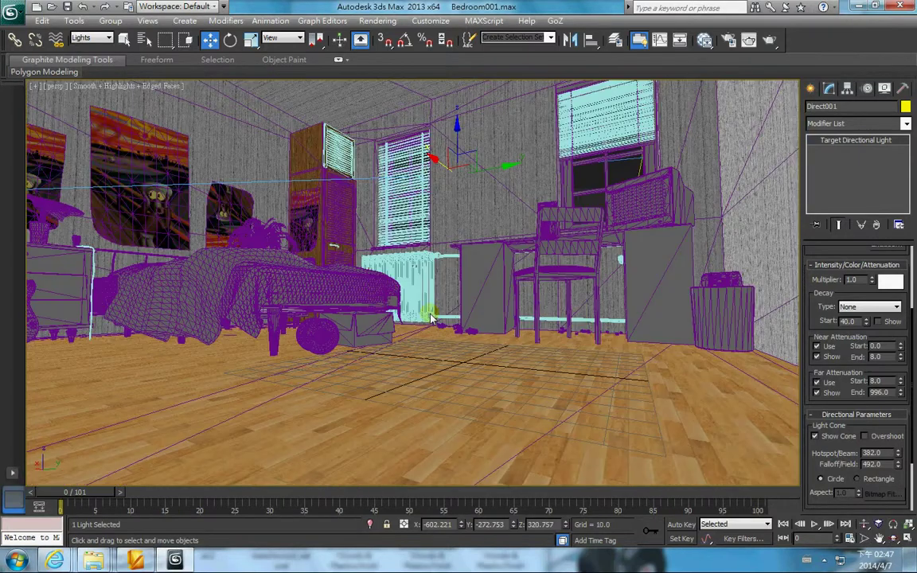
{"action": "left_click", "coordinate": [771, 40]}
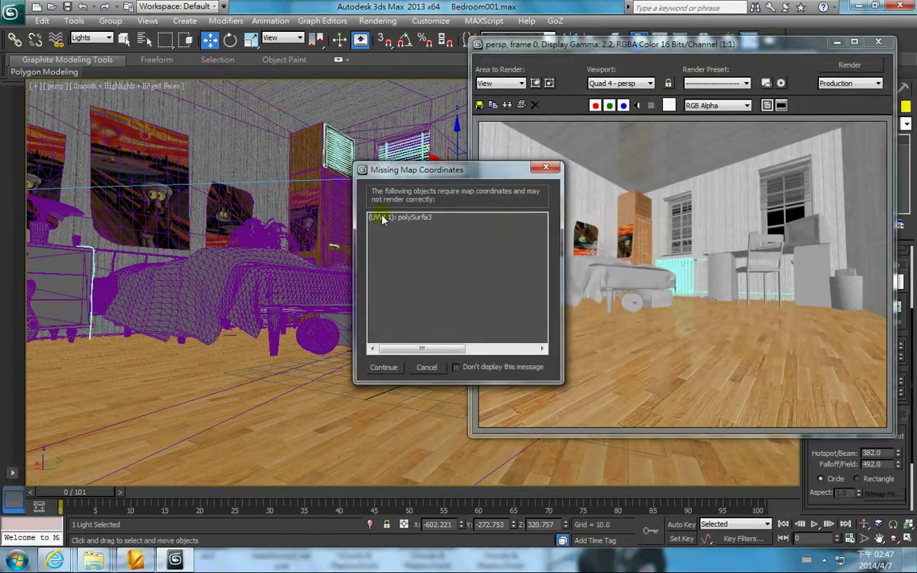
{"action": "left_click", "coordinate": [399, 219]}
{"action": "left_click", "coordinate": [399, 219]}
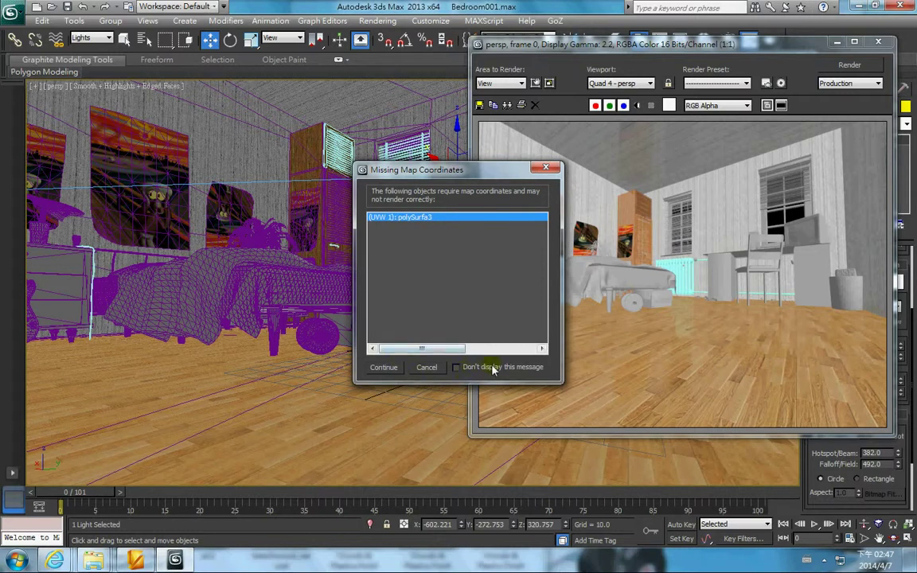
{"action": "left_click", "coordinate": [383, 367]}
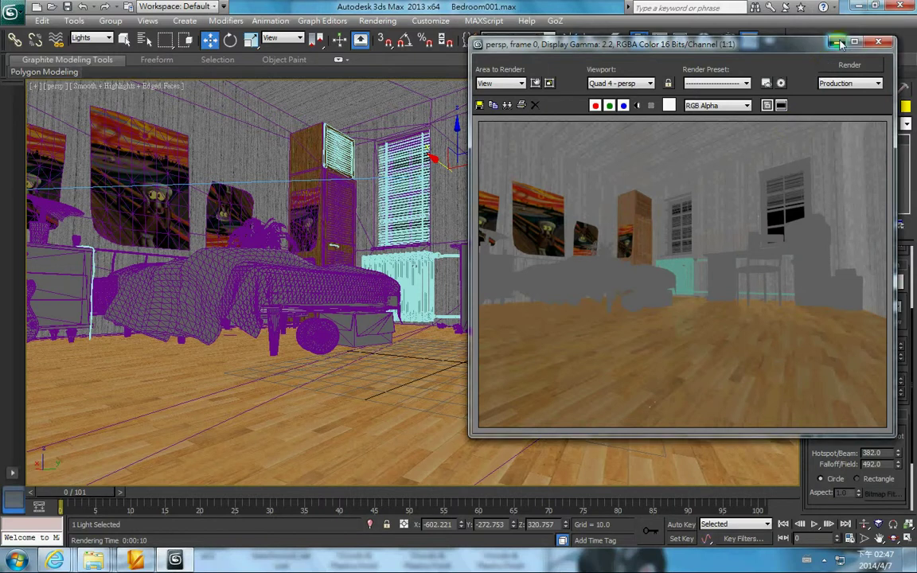
{"action": "left_click", "coordinate": [878, 42]}
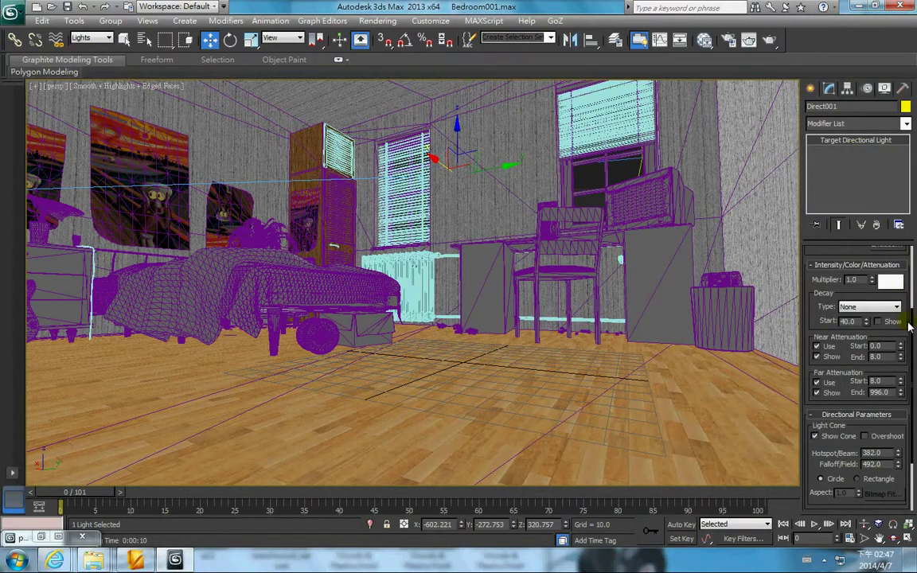
Enable 2 Sided Shadows in the light's shadow map parameters, test-render the persp view and put the render window away.
{"action": "scroll", "coordinate": [910, 327], "scroll_direction": "down", "scroll_amount": 3}
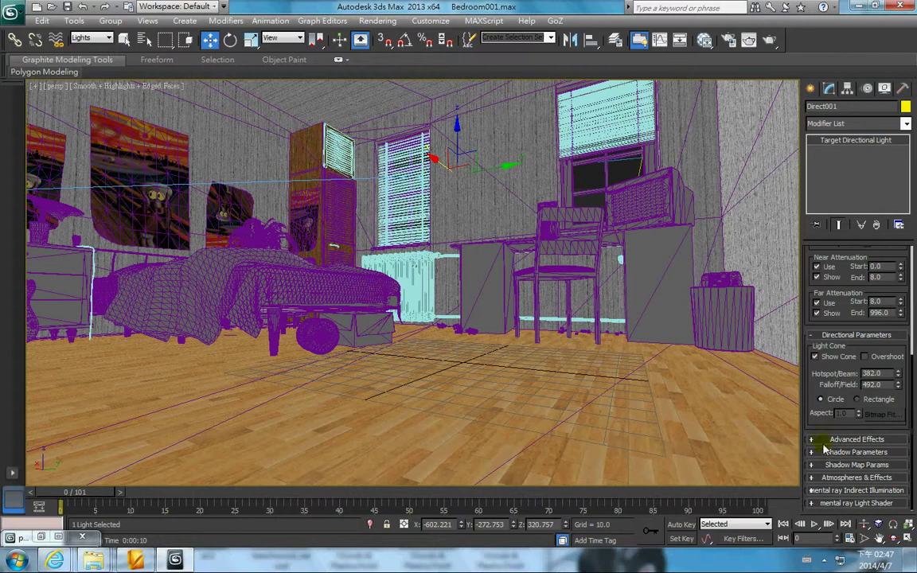
{"action": "left_click", "coordinate": [828, 465]}
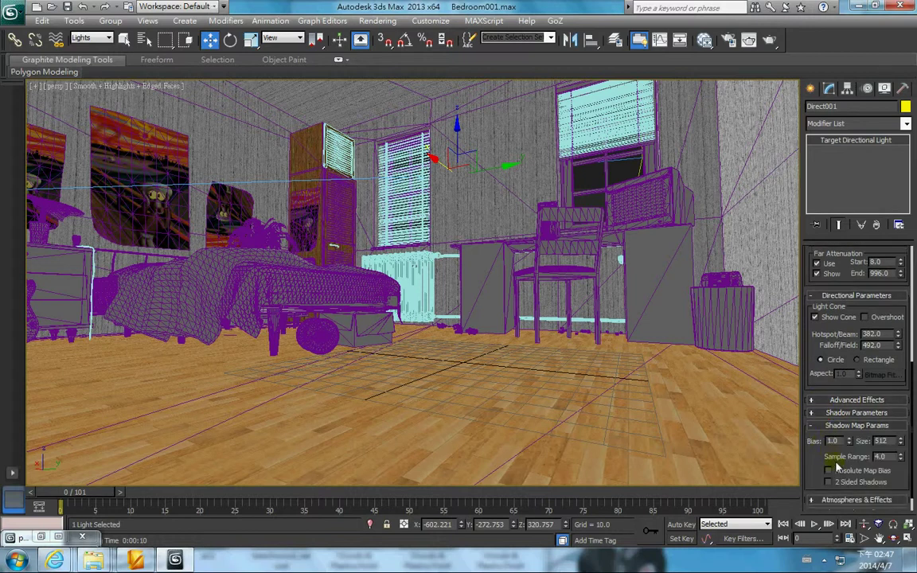
{"action": "left_click", "coordinate": [829, 482]}
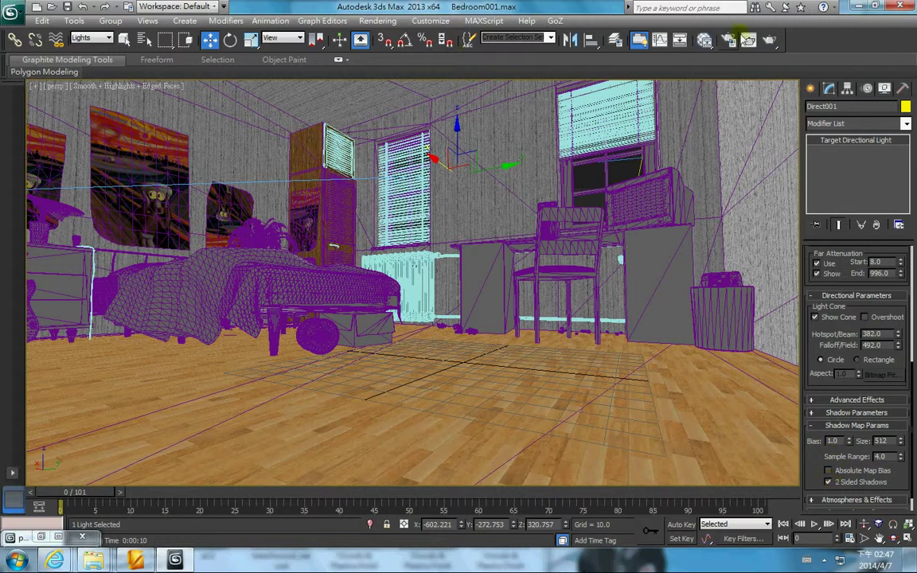
{"action": "left_click", "coordinate": [766, 40]}
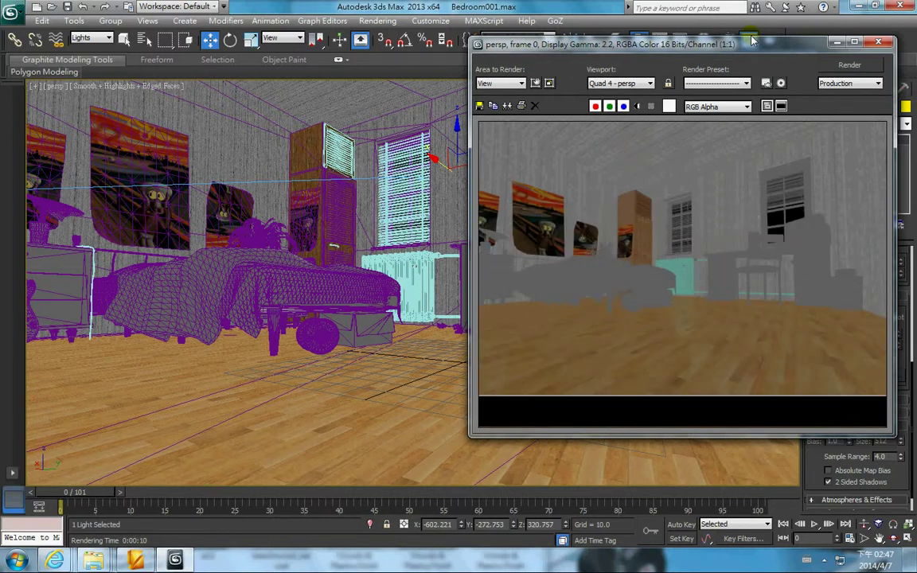
{"action": "left_click", "coordinate": [837, 41]}
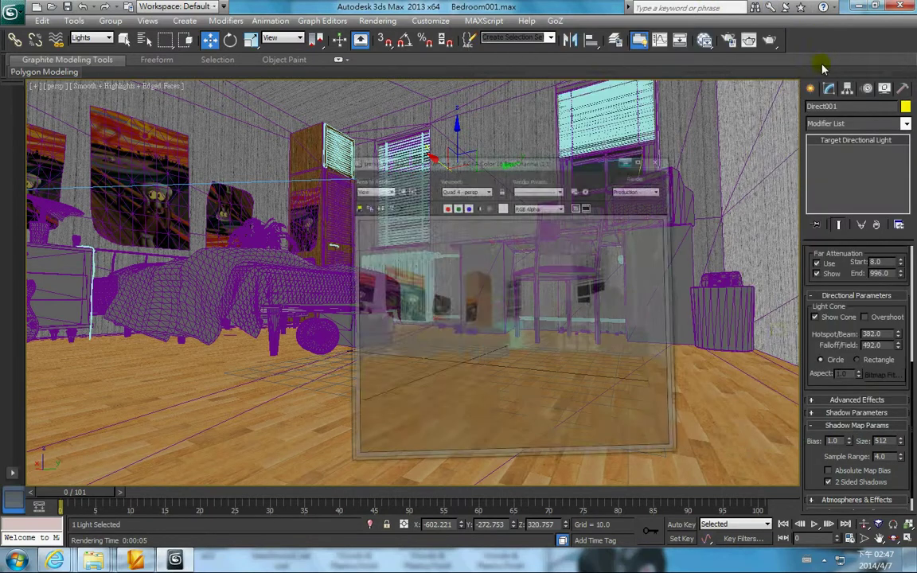
Review the light's shadow parameters, atmospheres and advanced effects, and check the persp view in the render window before closing it.
{"action": "left_click", "coordinate": [856, 412]}
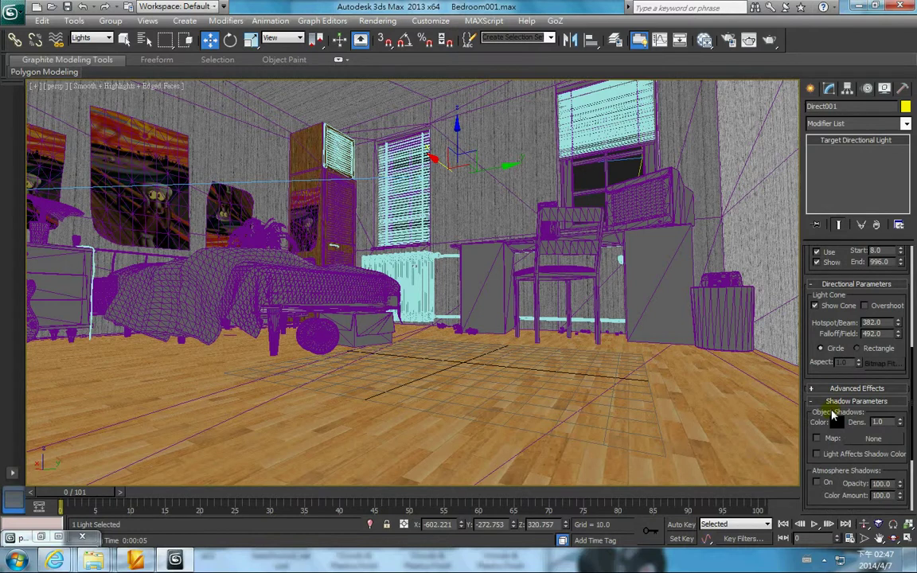
{"action": "scroll", "coordinate": [833, 476], "scroll_direction": "down", "scroll_amount": 3}
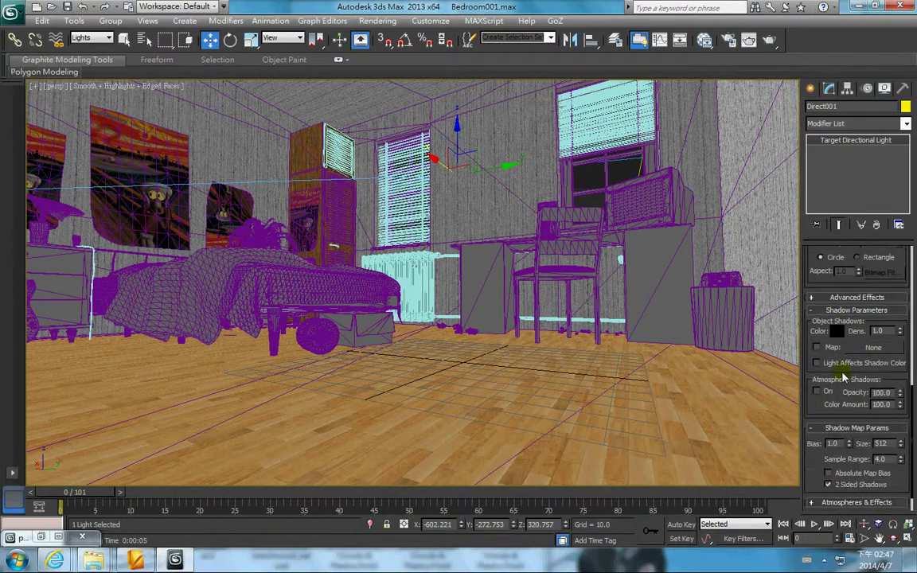
{"action": "left_click", "coordinate": [822, 475]}
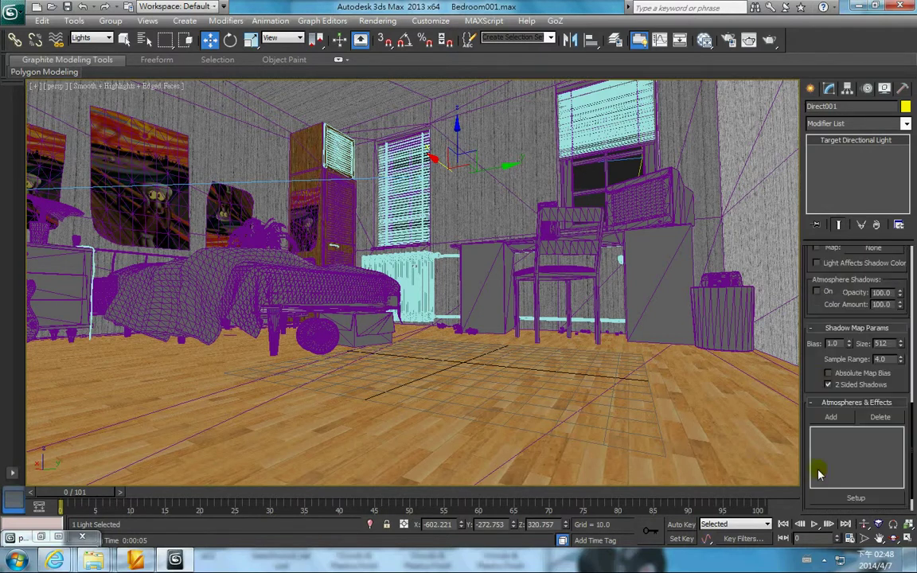
{"action": "scroll", "coordinate": [821, 352], "scroll_direction": "down", "scroll_amount": 2}
{"action": "left_click_drag", "start_coordinate": [816, 286], "coordinate": [787, 505]}
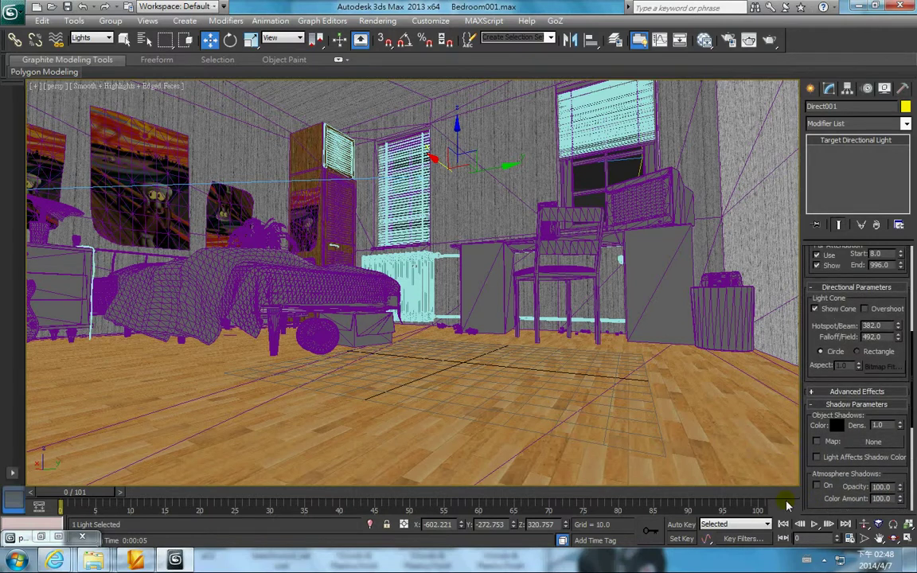
{"action": "left_click", "coordinate": [825, 393]}
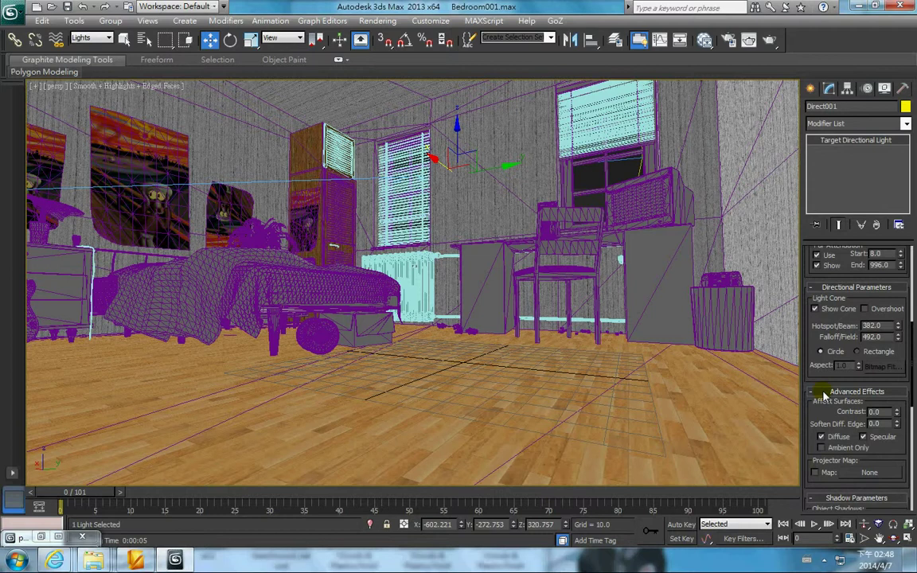
{"action": "left_click", "coordinate": [778, 43]}
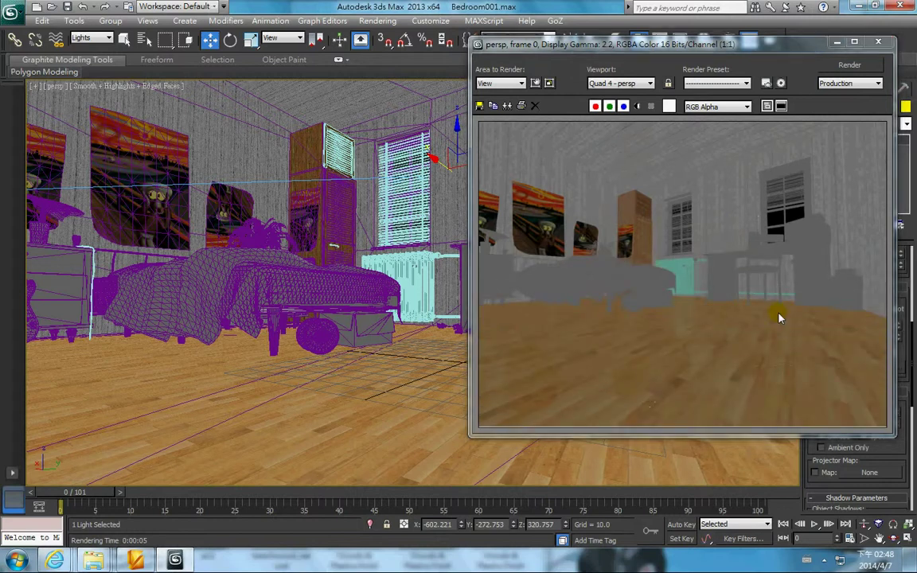
{"action": "left_click", "coordinate": [878, 44]}
Render the room in a Perspective view from outside the windows and close the render window.
{"action": "middle_click_drag", "start_coordinate": [638, 208], "coordinate": [555, 274]}
{"action": "left_click", "coordinate": [518, 255]}
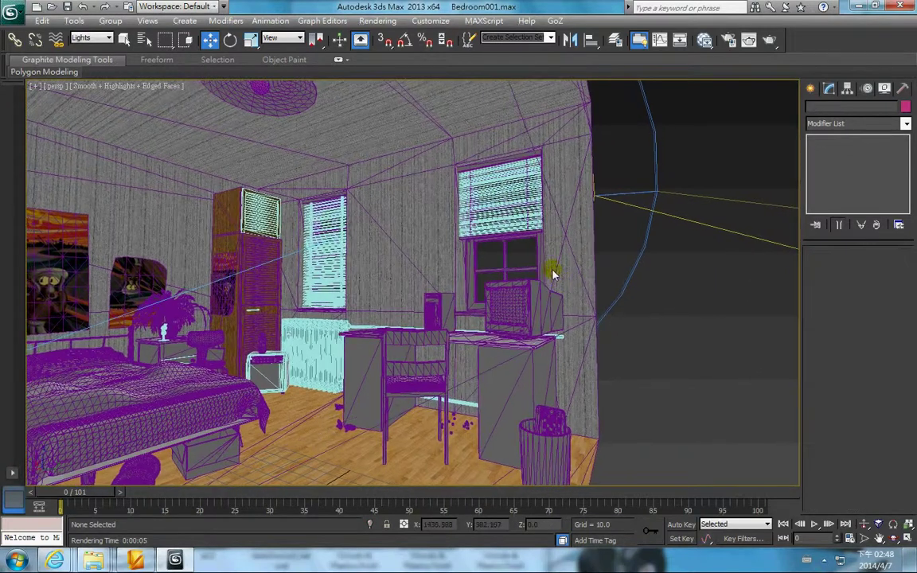
{"action": "middle_click_drag", "start_coordinate": [451, 299], "coordinate": [567, 247], "text": "alt"}
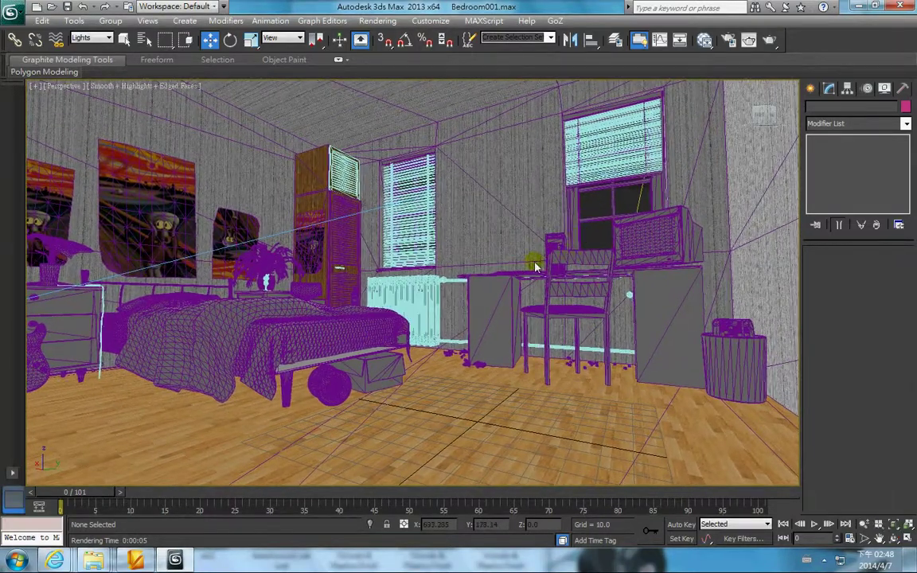
{"action": "middle_click_drag", "start_coordinate": [533, 260], "coordinate": [491, 338], "text": "alt"}
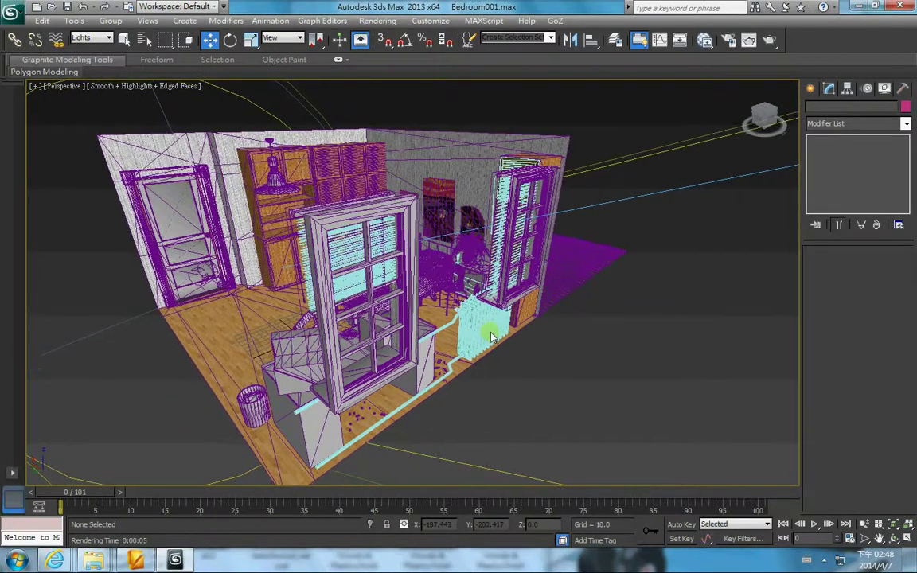
{"action": "left_click", "coordinate": [766, 40]}
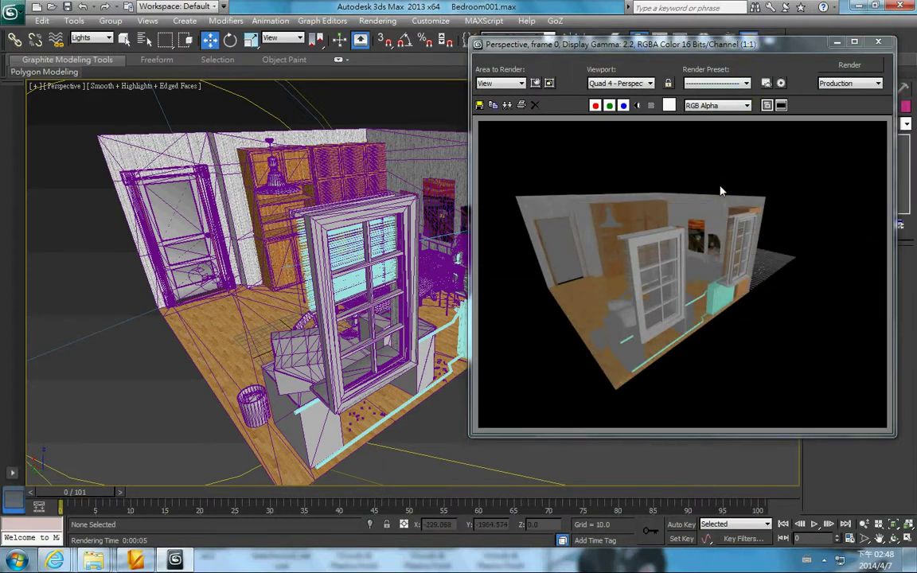
{"action": "left_click", "coordinate": [879, 41]}
Set the selection filter to All and inspect the window by the desk up close, selecting its frame and clearing the selection.
{"action": "middle_click_drag", "start_coordinate": [376, 268], "coordinate": [511, 267], "text": "alt"}
{"action": "middle_click_drag", "start_coordinate": [417, 315], "coordinate": [137, 268]}
{"action": "scroll", "coordinate": [500, 233], "scroll_direction": "up", "scroll_amount": 3}
{"action": "scroll", "coordinate": [513, 290], "scroll_direction": "up", "scroll_amount": 2}
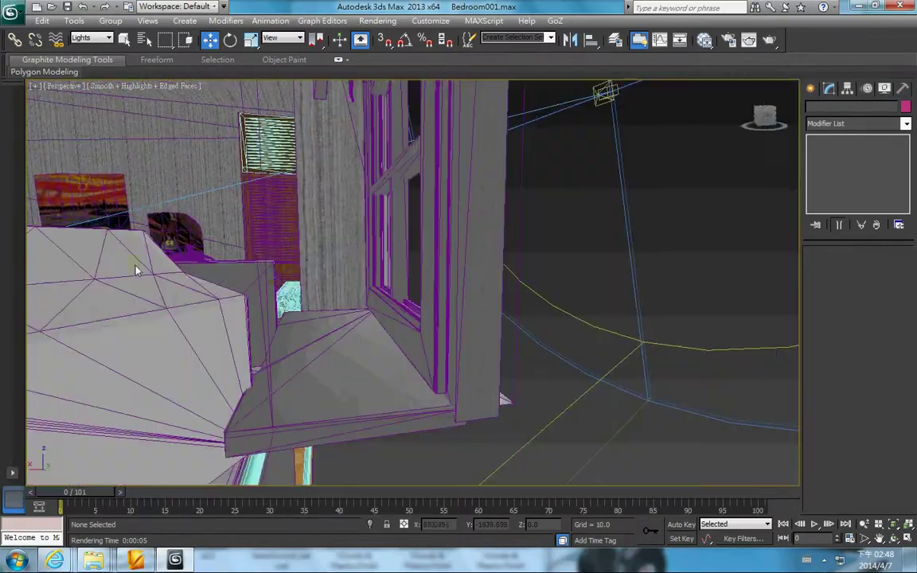
{"action": "scroll", "coordinate": [137, 268], "scroll_direction": "up", "scroll_amount": 2}
{"action": "middle_click_drag", "start_coordinate": [303, 291], "coordinate": [487, 301], "text": "alt"}
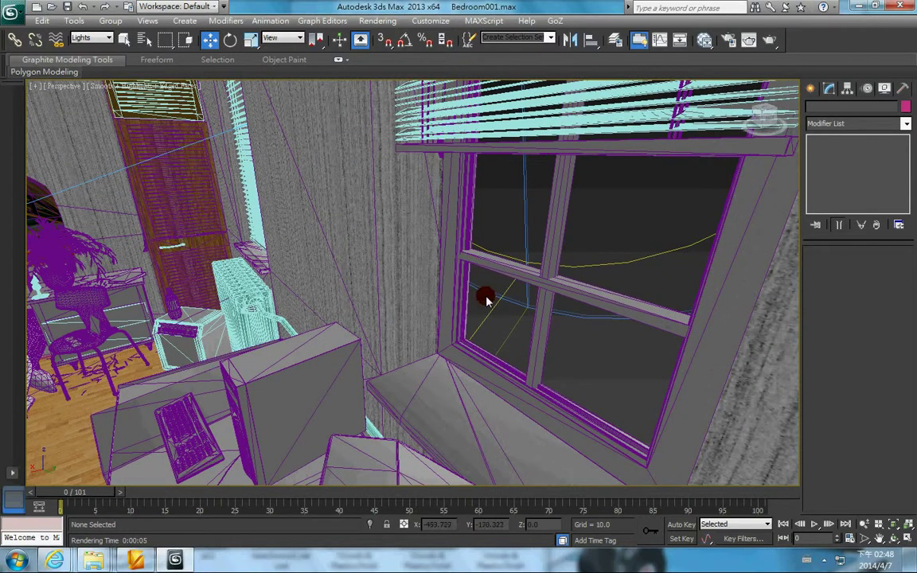
{"action": "left_click_drag", "start_coordinate": [597, 348], "coordinate": [524, 355]}
{"action": "left_click", "coordinate": [92, 38]}
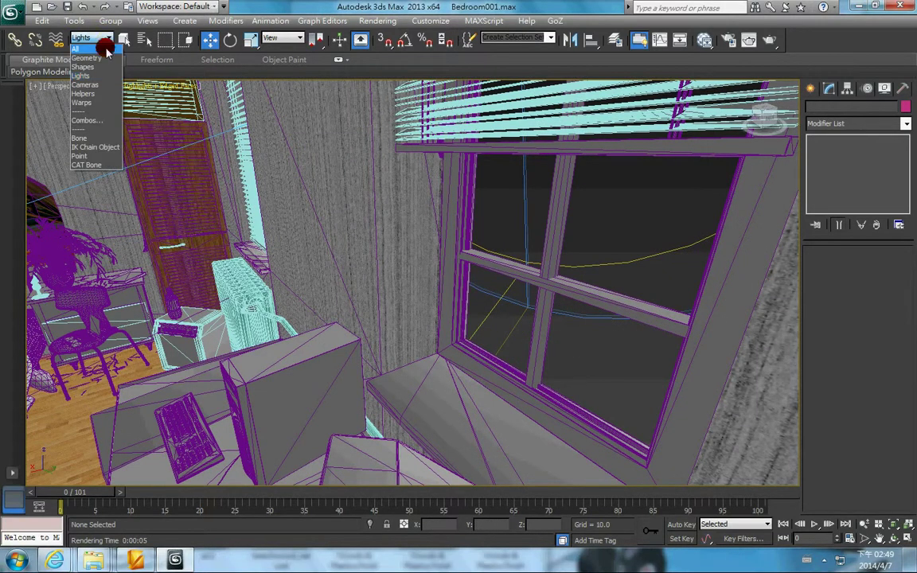
{"action": "left_click", "coordinate": [89, 51]}
{"action": "left_click", "coordinate": [522, 351]}
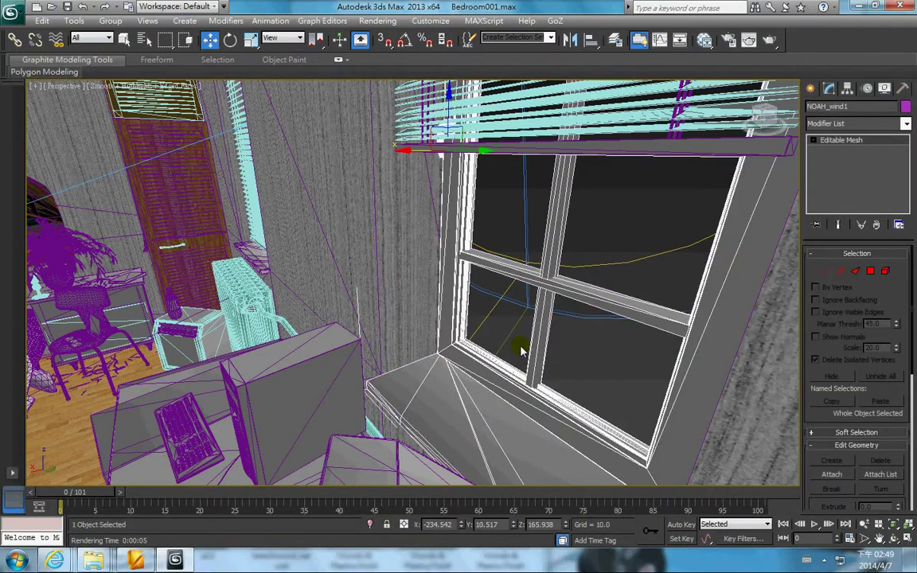
{"action": "left_click", "coordinate": [549, 344]}
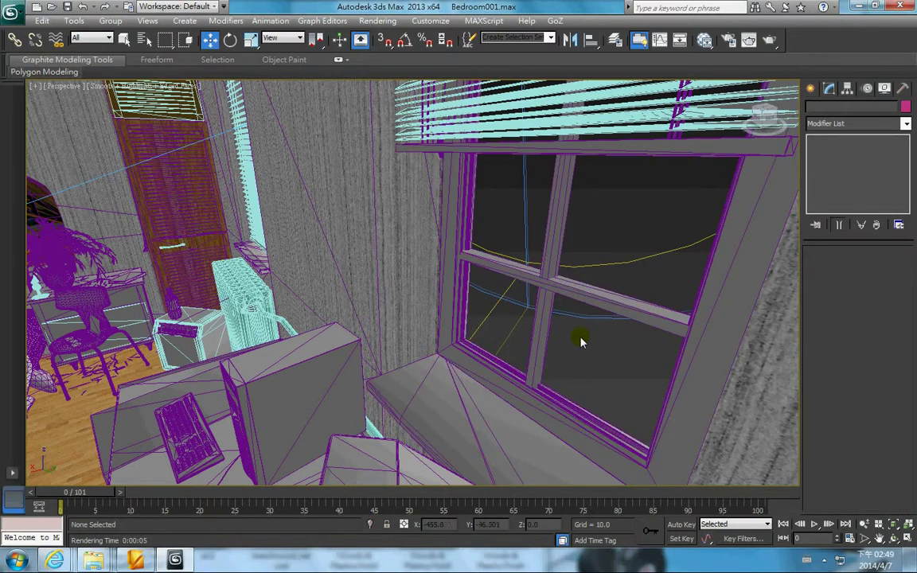
Select the directional light and change its shadow type to Ray Traced Shadows.
{"action": "middle_click_drag", "start_coordinate": [580, 343], "coordinate": [395, 293], "text": "alt"}
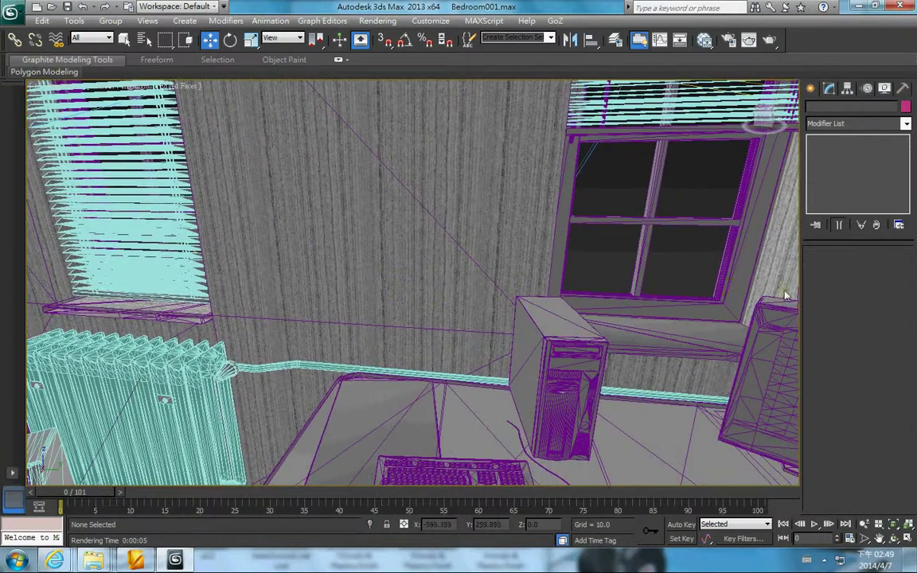
{"action": "left_click", "coordinate": [811, 89]}
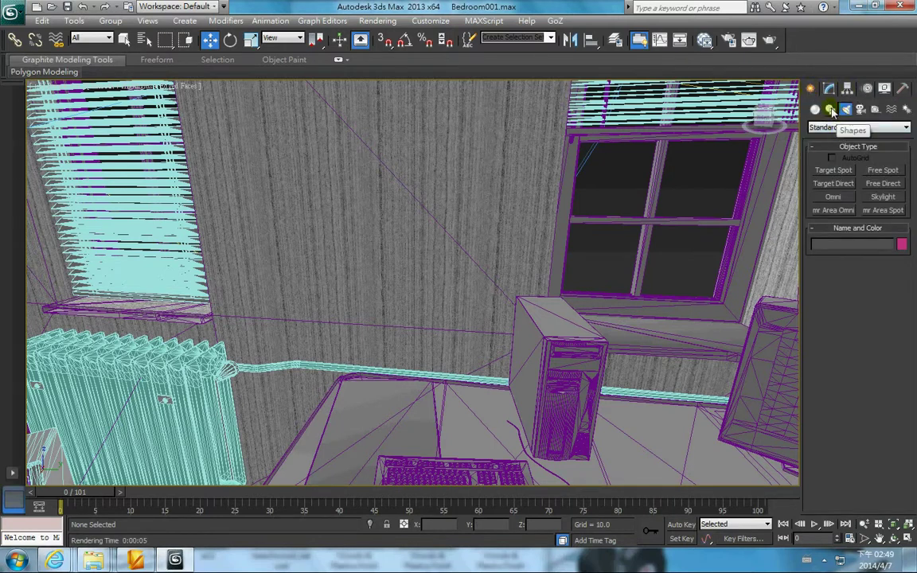
{"action": "left_click", "coordinate": [830, 89]}
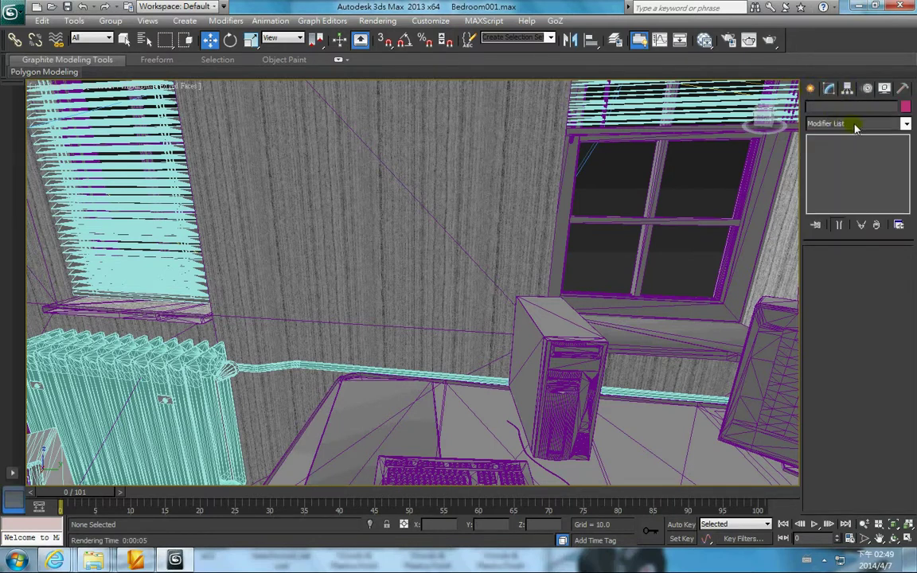
{"action": "scroll", "coordinate": [614, 180], "scroll_direction": "down", "scroll_amount": 7}
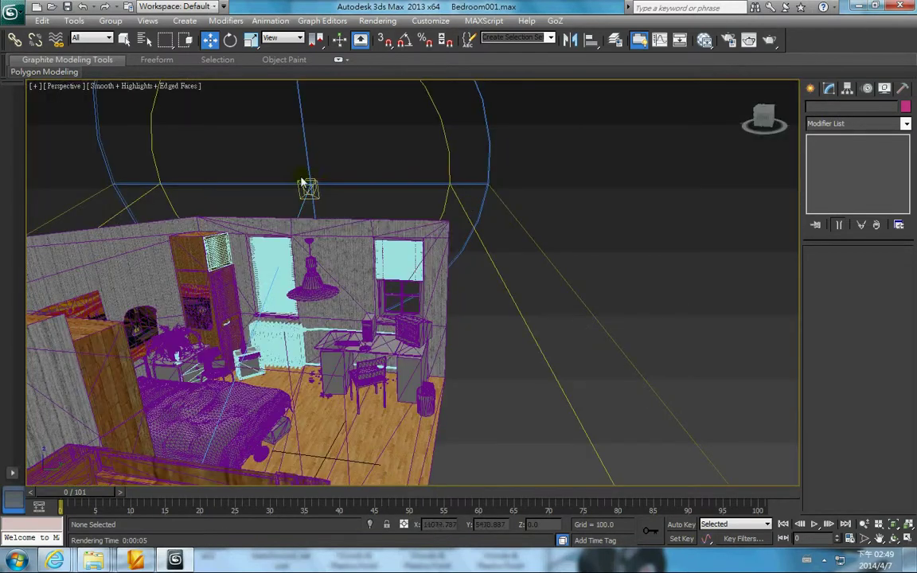
{"action": "left_click", "coordinate": [308, 187]}
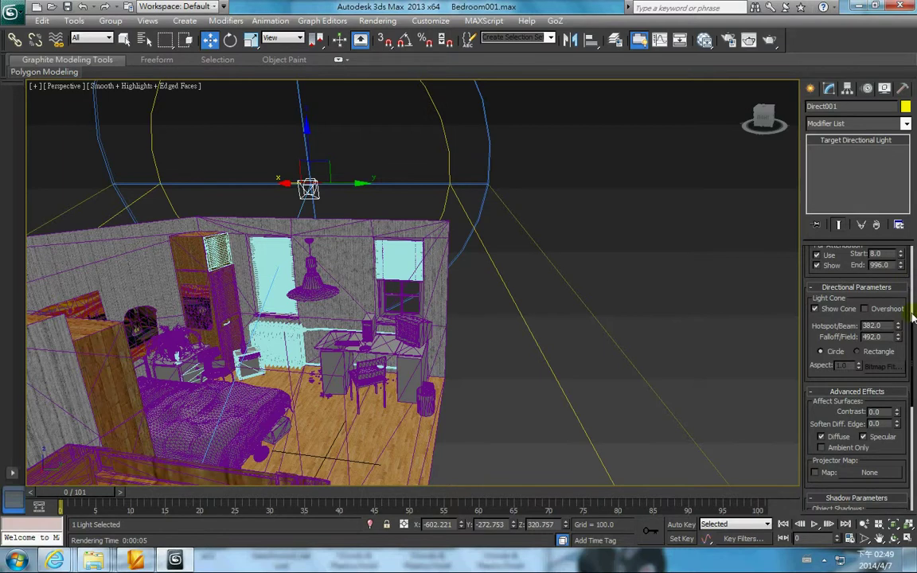
{"action": "left_click_drag", "start_coordinate": [913, 327], "coordinate": [907, 239]}
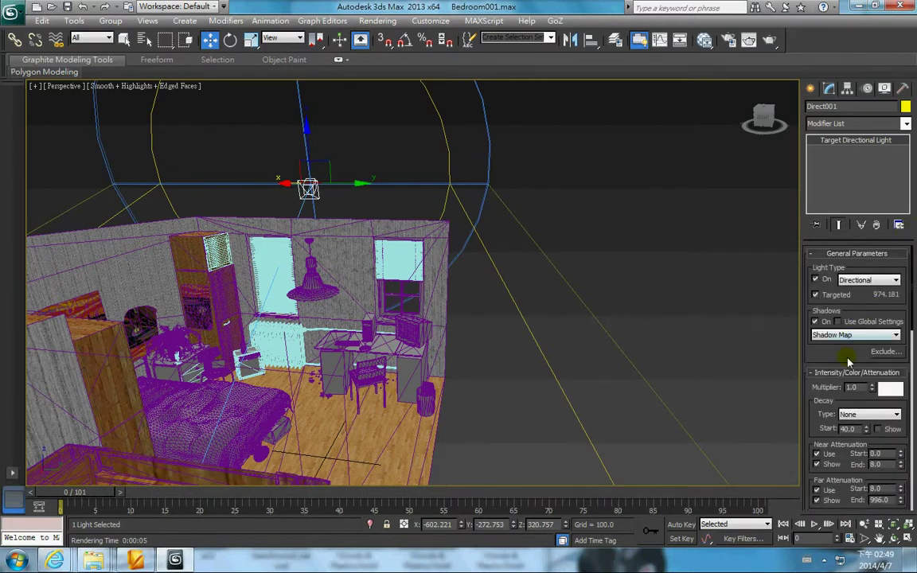
{"action": "left_click", "coordinate": [848, 335]}
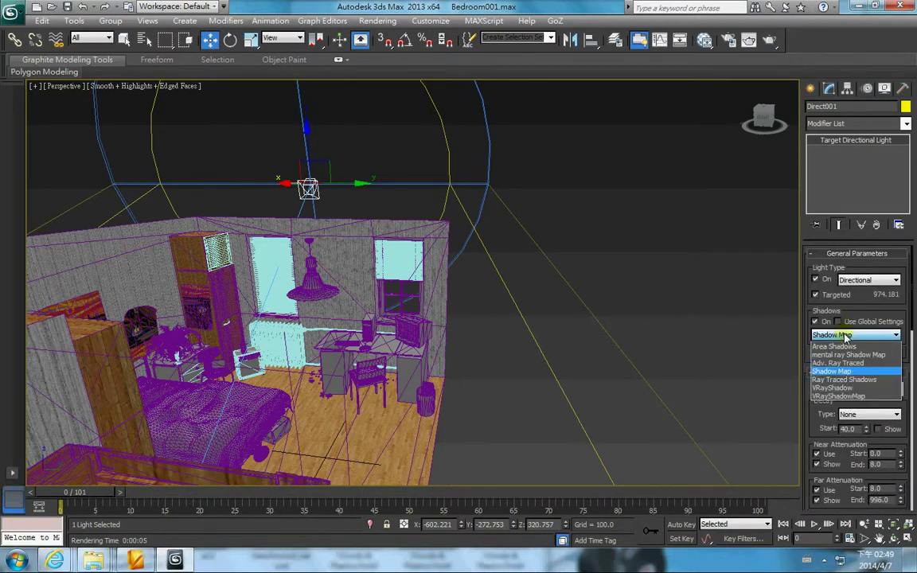
{"action": "left_click", "coordinate": [827, 380]}
Test-render the bedroom from a Perspective view showing the bed, desk and both windows, and close the render window.
{"action": "scroll", "coordinate": [511, 328], "scroll_direction": "up", "scroll_amount": 10}
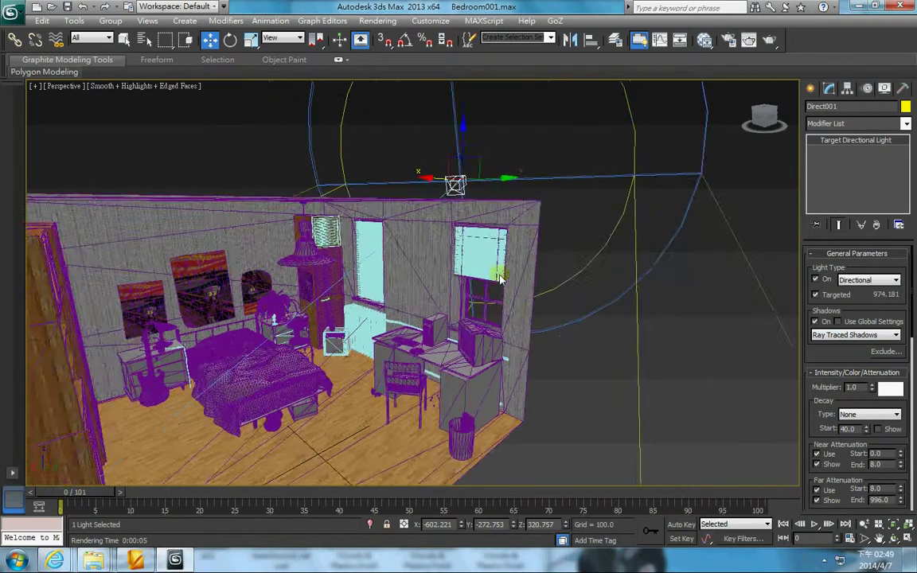
{"action": "scroll", "coordinate": [480, 263], "scroll_direction": "down", "scroll_amount": 8}
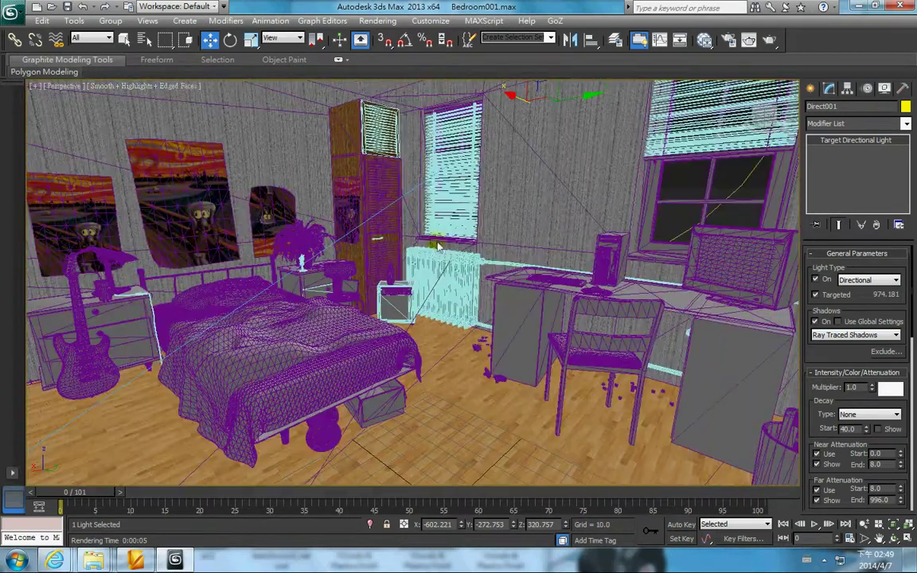
{"action": "left_click", "coordinate": [748, 42]}
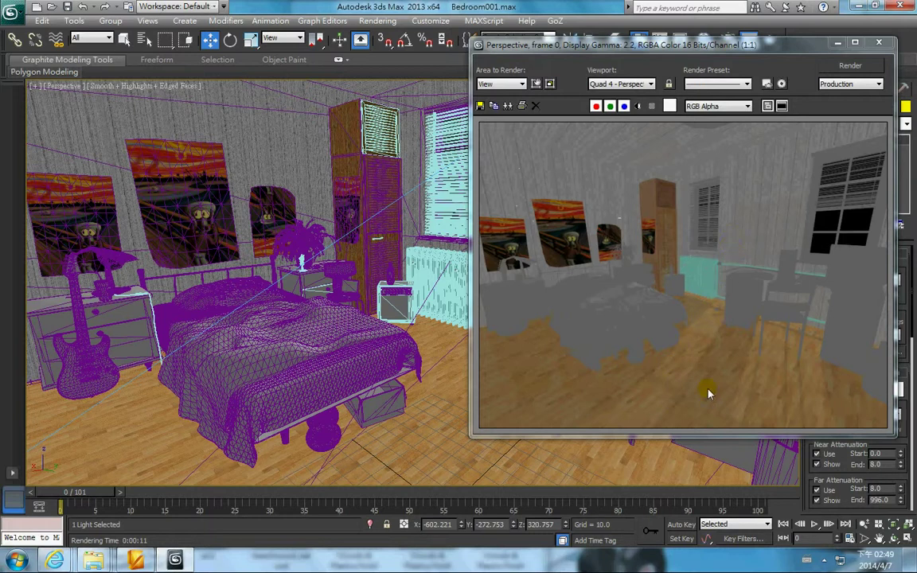
{"action": "left_click", "coordinate": [879, 42]}
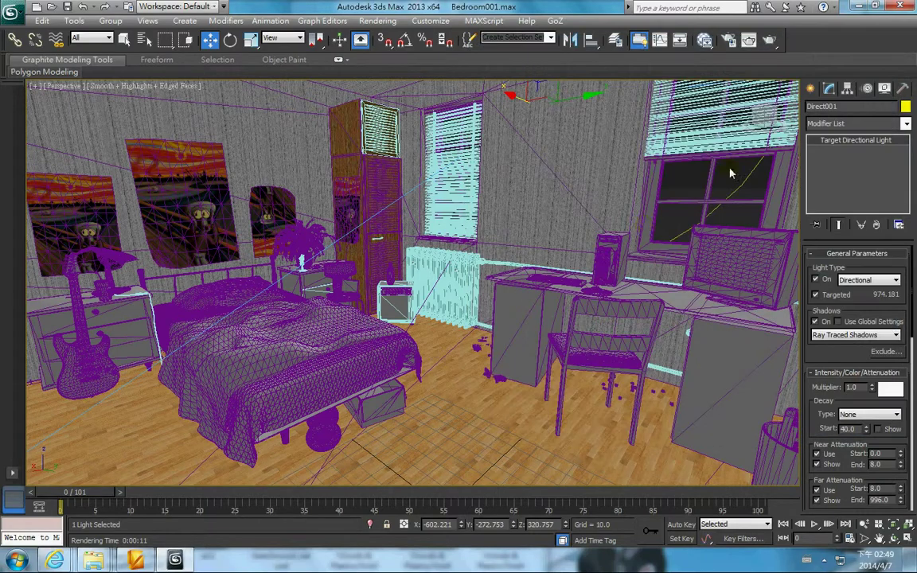
Select the walls beside the desk window and review the last rendered image again.
{"action": "middle_click_drag", "start_coordinate": [633, 242], "coordinate": [620, 94], "text": "alt"}
{"action": "scroll", "coordinate": [523, 268], "scroll_direction": "up", "scroll_amount": 4}
{"action": "left_click", "coordinate": [631, 203]}
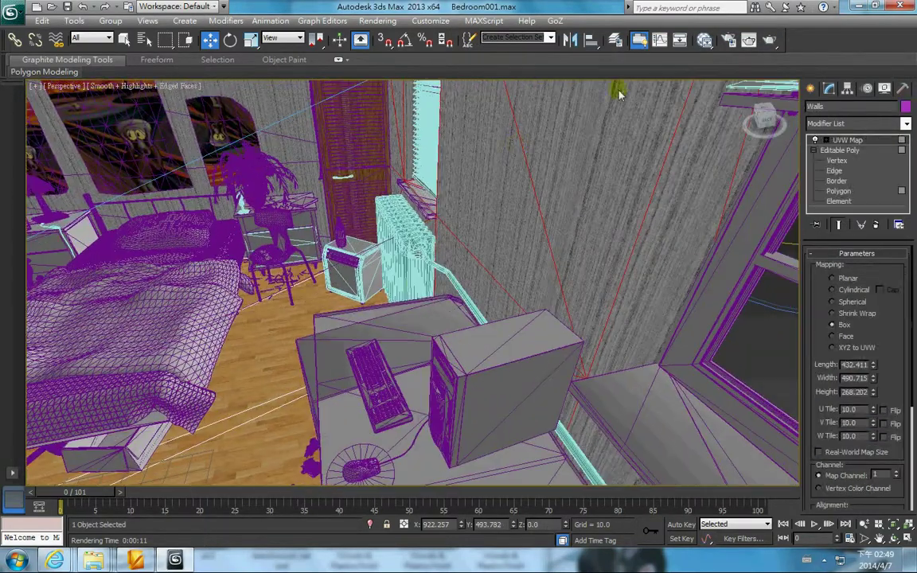
{"action": "left_click", "coordinate": [749, 40]}
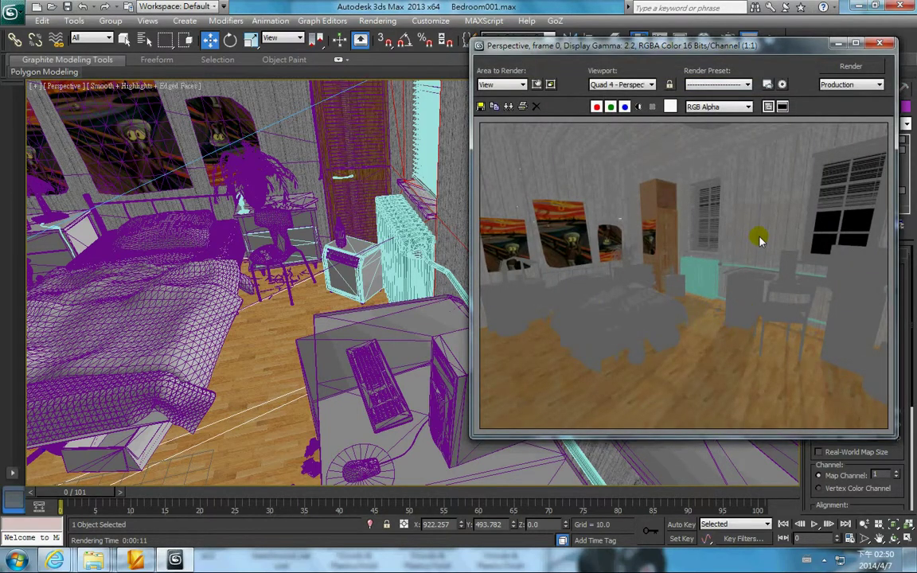
{"action": "left_click", "coordinate": [880, 43]}
Open the Slate Material Editor and look through the room's material nodes, examining the maps and shader parameters of Material #36.
{"action": "middle_click_drag", "start_coordinate": [456, 225], "coordinate": [416, 239]}
{"action": "key", "text": "m"}
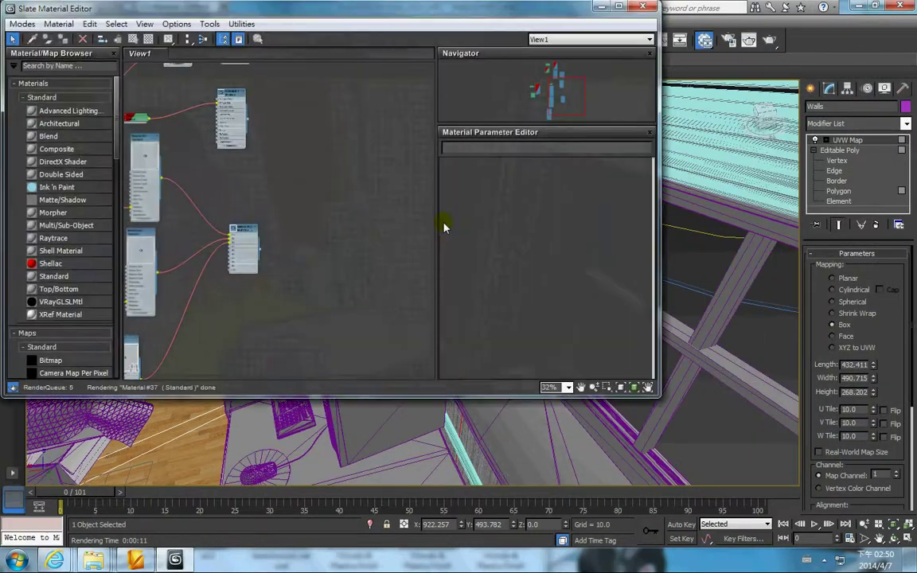
{"action": "middle_click_drag", "start_coordinate": [207, 211], "coordinate": [297, 348]}
{"action": "scroll", "coordinate": [314, 158], "scroll_direction": "up", "scroll_amount": 4}
{"action": "middle_click_drag", "start_coordinate": [307, 227], "coordinate": [341, 421]}
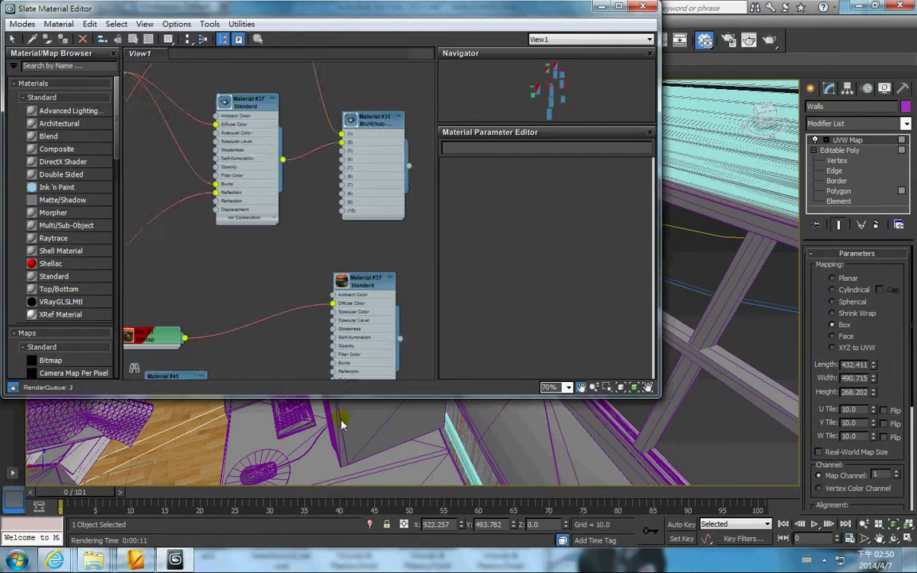
{"action": "scroll", "coordinate": [306, 290], "scroll_direction": "down", "scroll_amount": 1}
{"action": "middle_click_drag", "start_coordinate": [307, 77], "coordinate": [291, 206]}
{"action": "scroll", "coordinate": [328, 168], "scroll_direction": "down", "scroll_amount": 5}
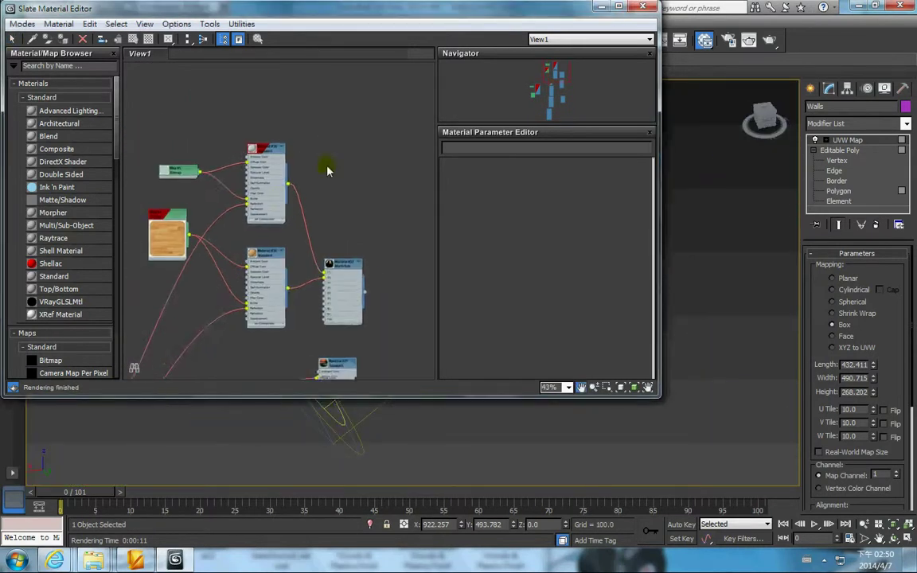
{"action": "middle_click_drag", "start_coordinate": [359, 200], "coordinate": [311, 188]}
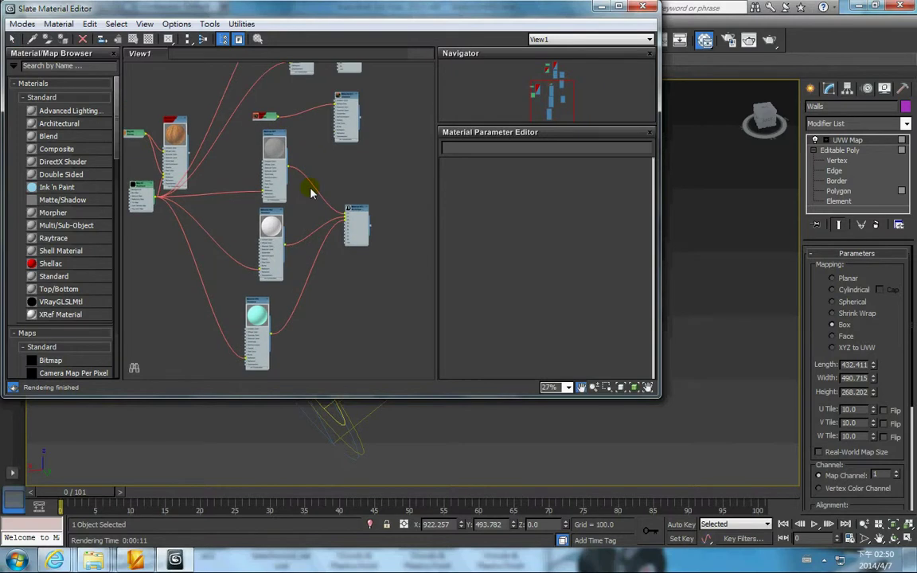
{"action": "middle_click_drag", "start_coordinate": [310, 135], "coordinate": [322, 370]}
{"action": "scroll", "coordinate": [337, 203], "scroll_direction": "up", "scroll_amount": 3}
{"action": "scroll", "coordinate": [342, 207], "scroll_direction": "up", "scroll_amount": 3}
{"action": "double_click", "coordinate": [250, 277]}
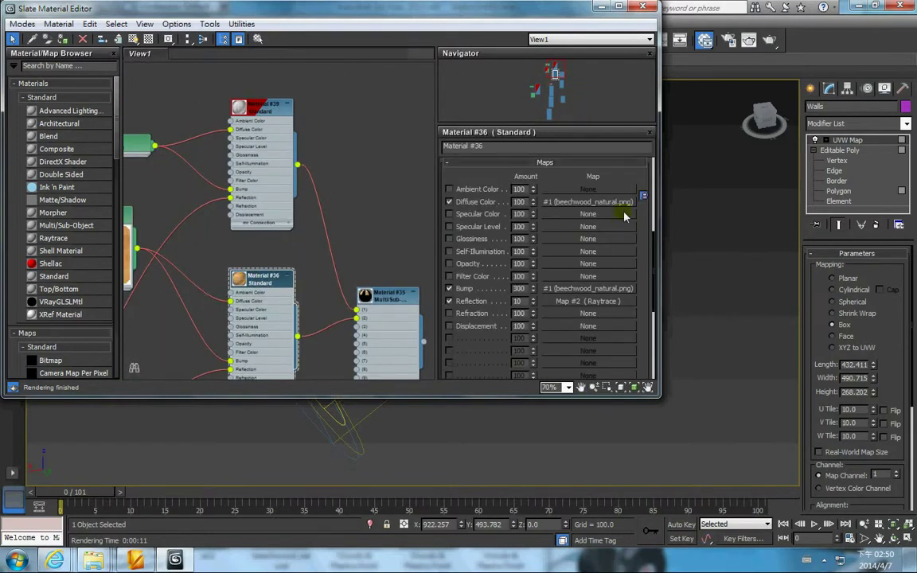
{"action": "left_click_drag", "start_coordinate": [655, 252], "coordinate": [644, 152]}
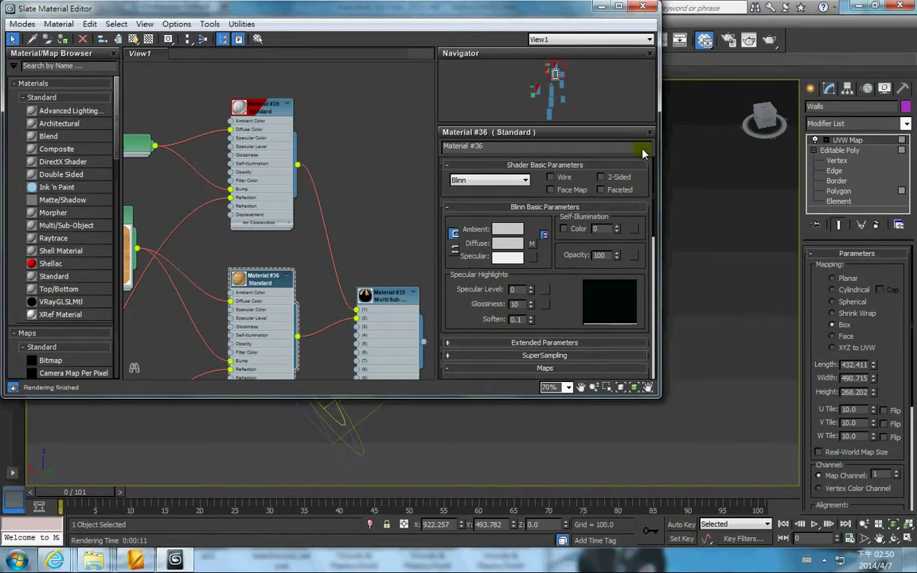
Enable 2-Sided in the shader parameters of Material #39 and minimize the material editor.
{"action": "double_click", "coordinate": [264, 109]}
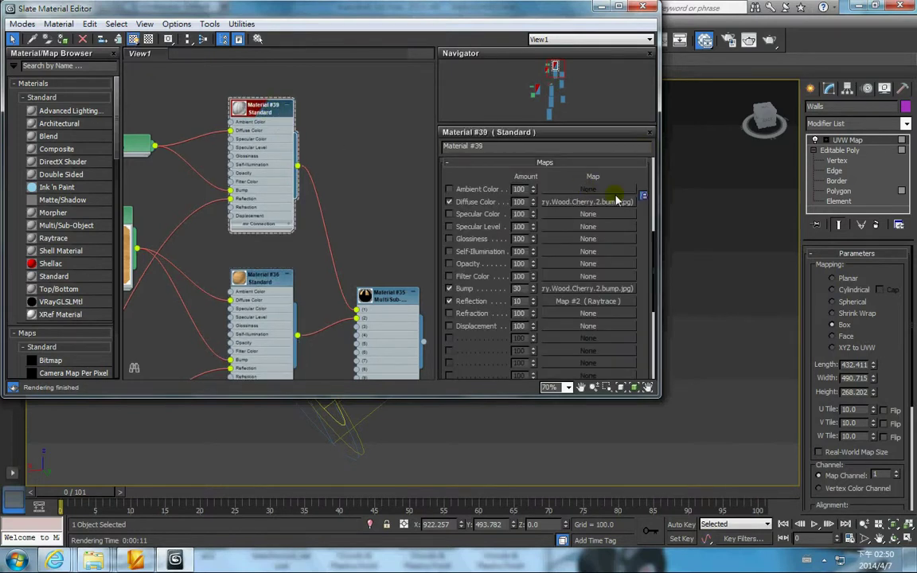
{"action": "left_click_drag", "start_coordinate": [654, 239], "coordinate": [655, 142]}
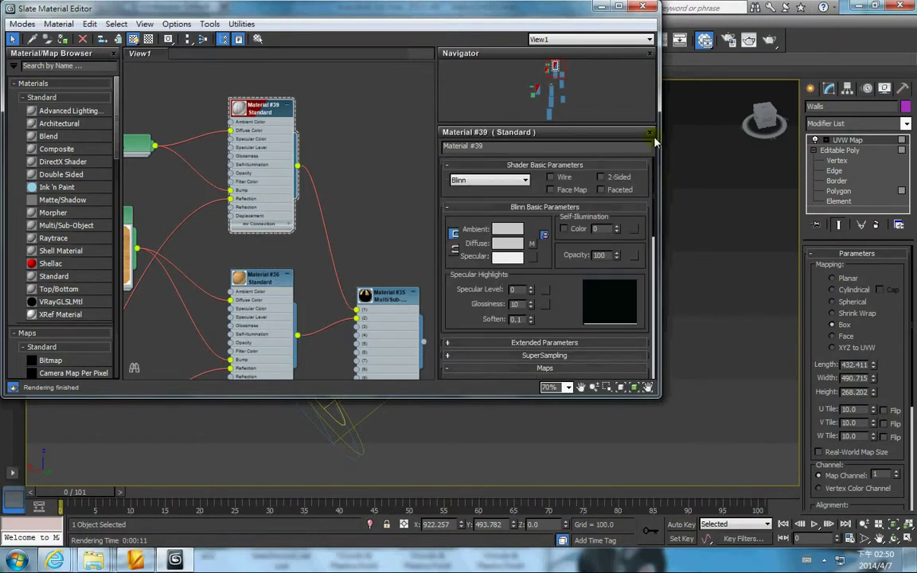
{"action": "left_click", "coordinate": [609, 177]}
{"action": "left_click", "coordinate": [602, 6]}
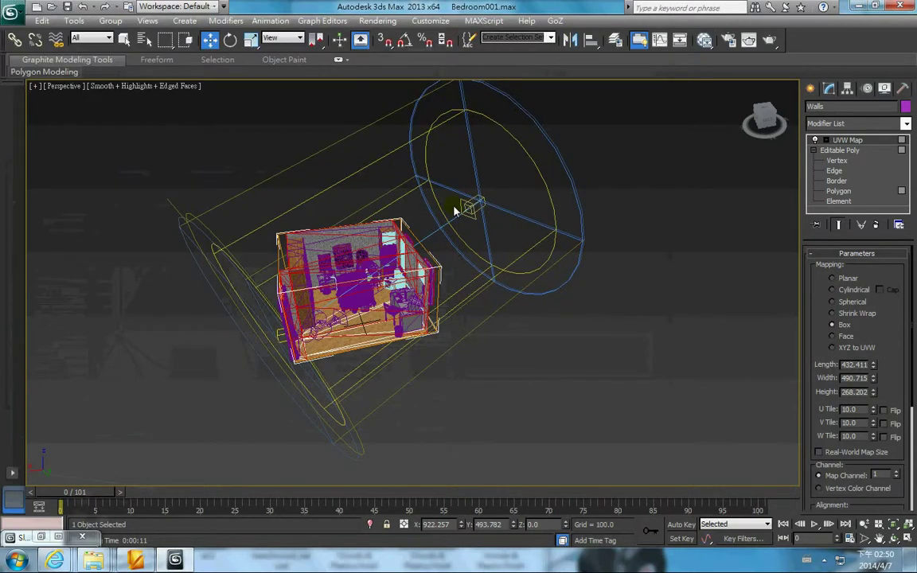
Test-render the Perspective view of the bed, radiator and desk, and minimize the render window.
{"action": "scroll", "coordinate": [455, 211], "scroll_direction": "up", "scroll_amount": 10}
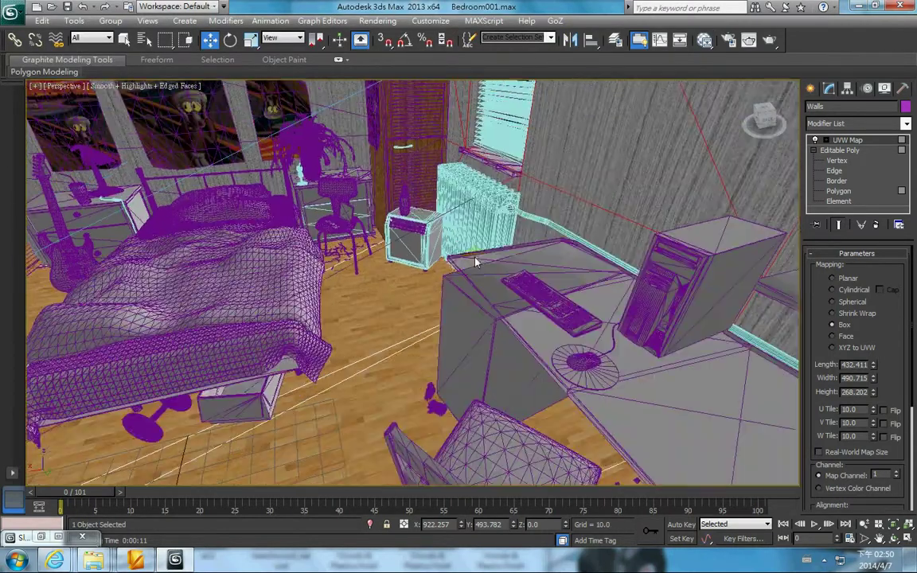
{"action": "scroll", "coordinate": [475, 262], "scroll_direction": "up", "scroll_amount": 1}
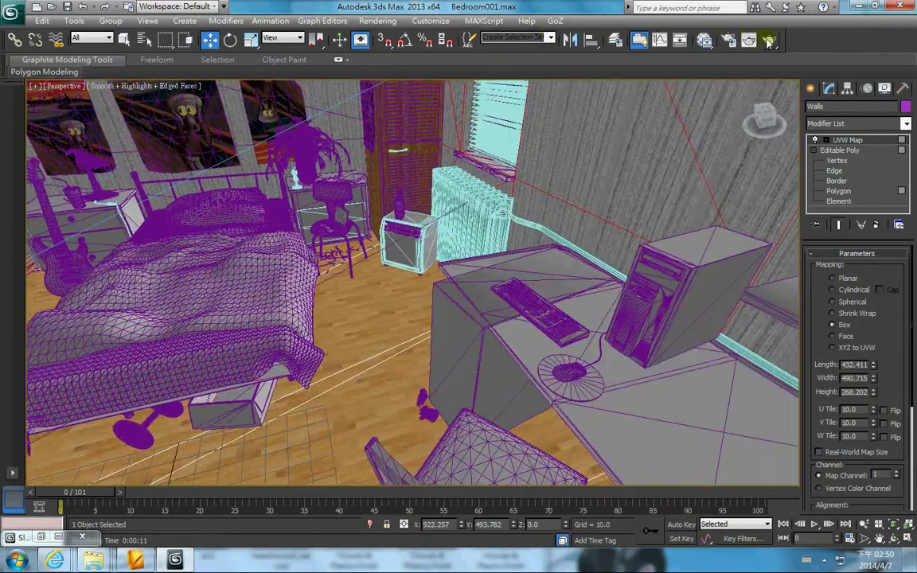
{"action": "left_click", "coordinate": [769, 41]}
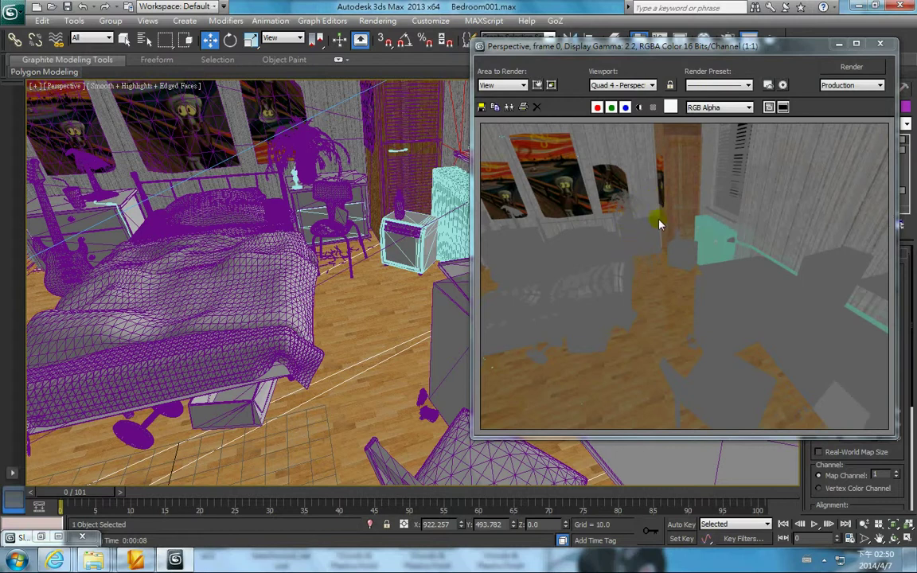
{"action": "left_click", "coordinate": [841, 42]}
Select the directional light above the room and move it along the Y axis to about -502.
{"action": "middle_click_drag", "start_coordinate": [717, 117], "coordinate": [516, 286], "text": "alt"}
{"action": "scroll", "coordinate": [516, 286], "scroll_direction": "down", "scroll_amount": 8}
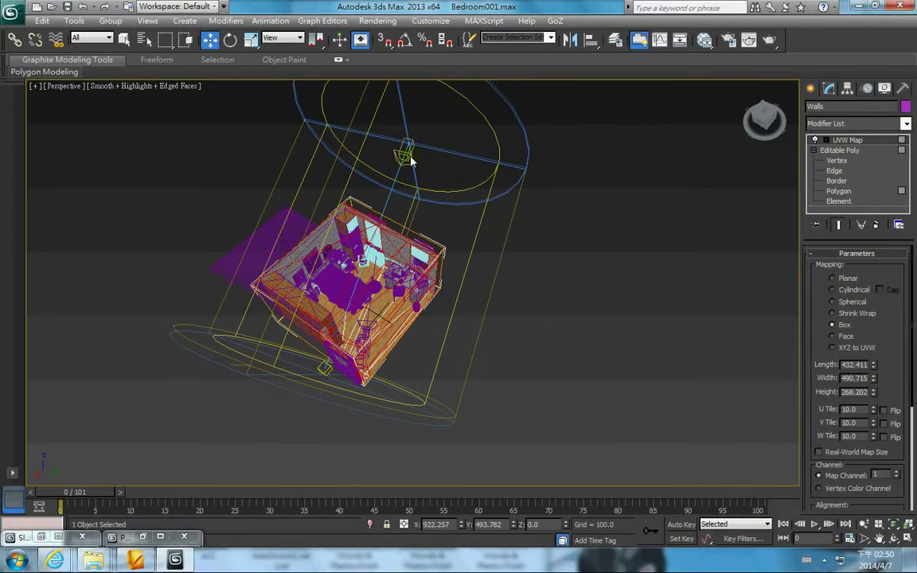
{"action": "left_click", "coordinate": [410, 159]}
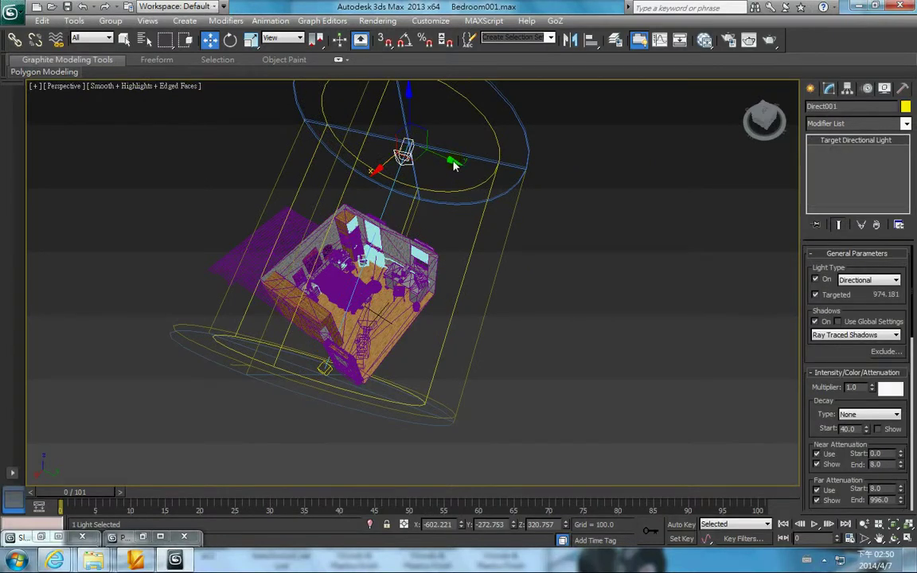
{"action": "left_click_drag", "start_coordinate": [453, 162], "coordinate": [411, 141]}
Test-render a Perspective view inside the bedroom facing the bed, with the wardrobe on one side and the radiator on the other.
{"action": "middle_click_drag", "start_coordinate": [500, 230], "coordinate": [490, 196]}
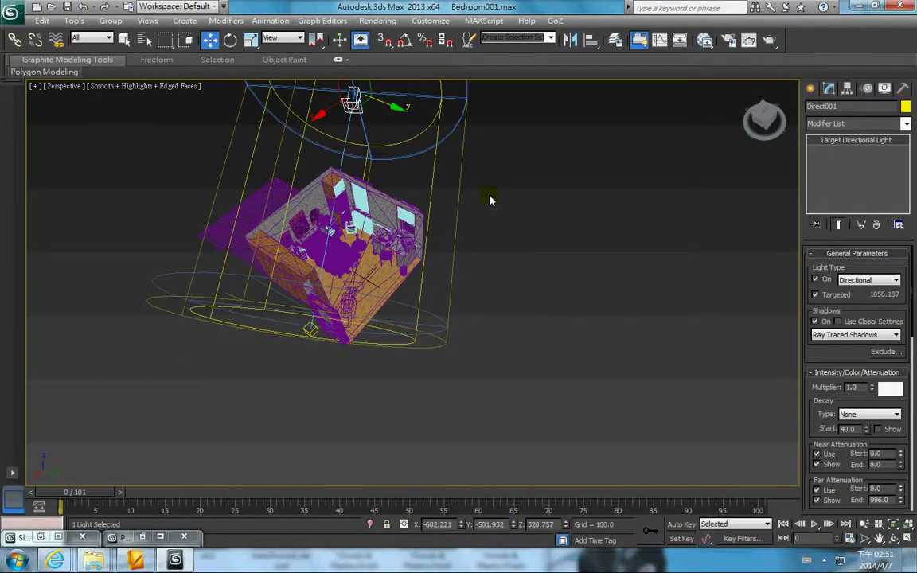
{"action": "scroll", "coordinate": [466, 198], "scroll_direction": "up", "scroll_amount": 5}
{"action": "middle_click_drag", "start_coordinate": [416, 197], "coordinate": [490, 250]}
{"action": "scroll", "coordinate": [555, 277], "scroll_direction": "up", "scroll_amount": 3}
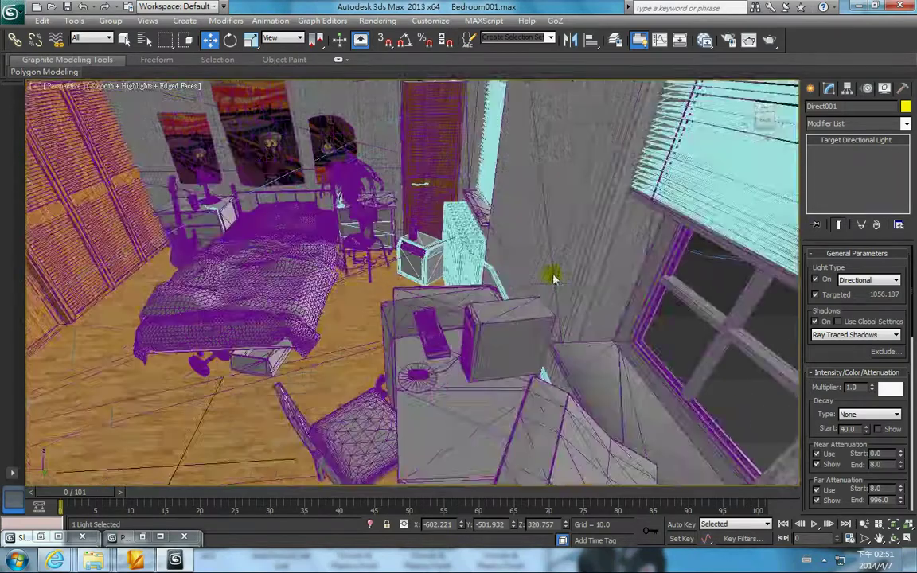
{"action": "middle_click_drag", "start_coordinate": [555, 277], "coordinate": [504, 248], "text": "alt"}
{"action": "scroll", "coordinate": [488, 255], "scroll_direction": "up", "scroll_amount": 3}
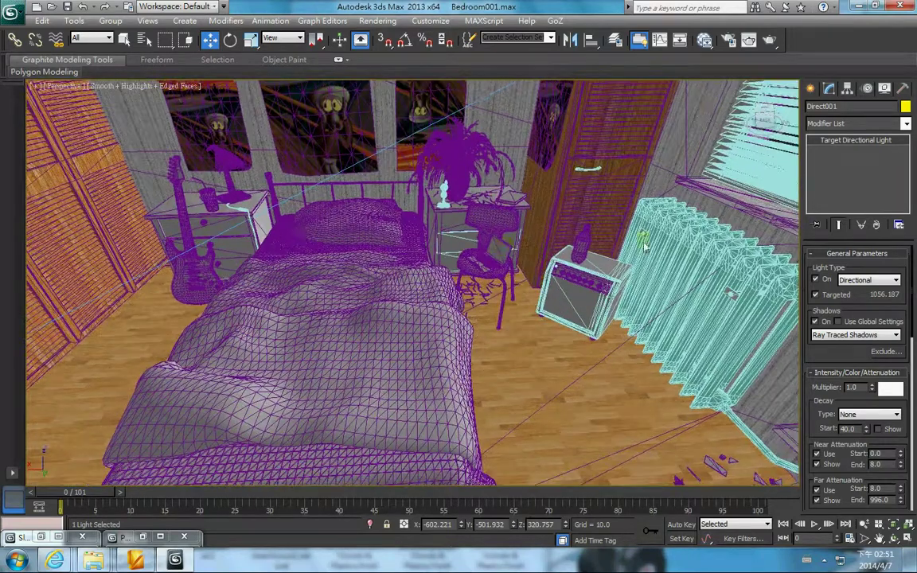
{"action": "left_click", "coordinate": [751, 40]}
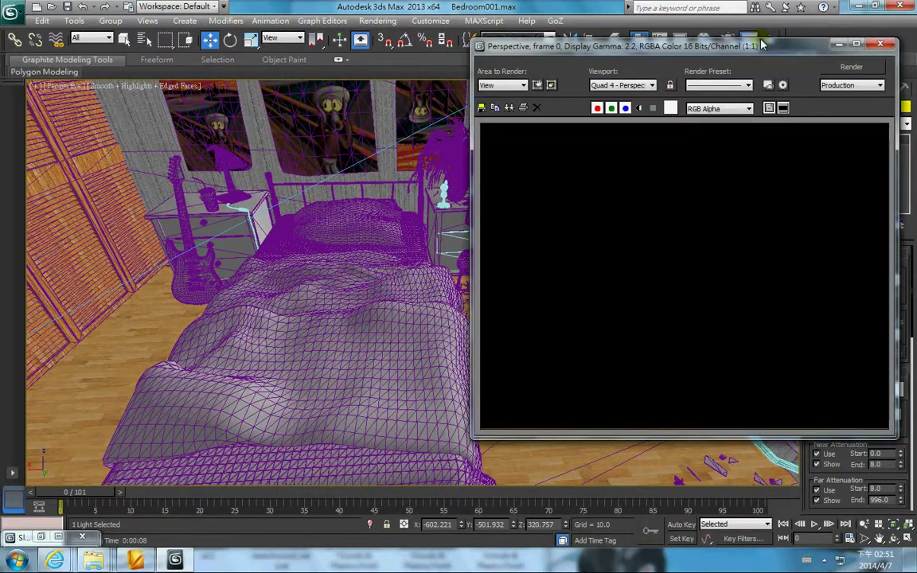